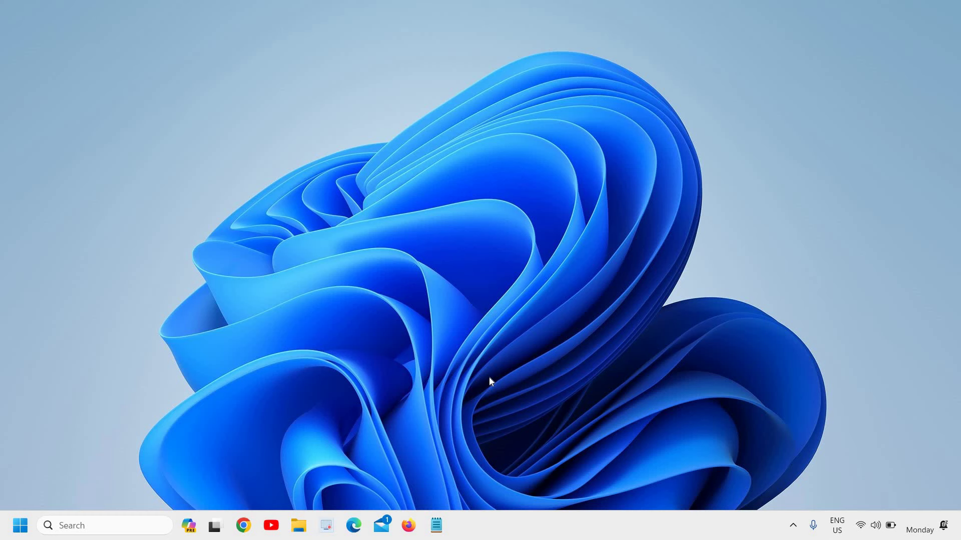
# - Open Control Panel in a maximized window and view its items as large icons
pyautogui.click(106, 526)
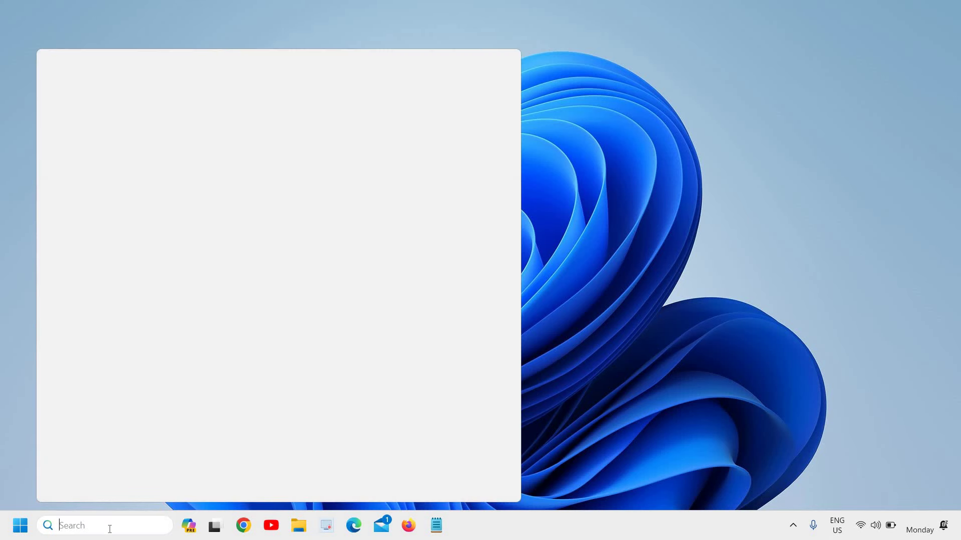
pyautogui.write('con')
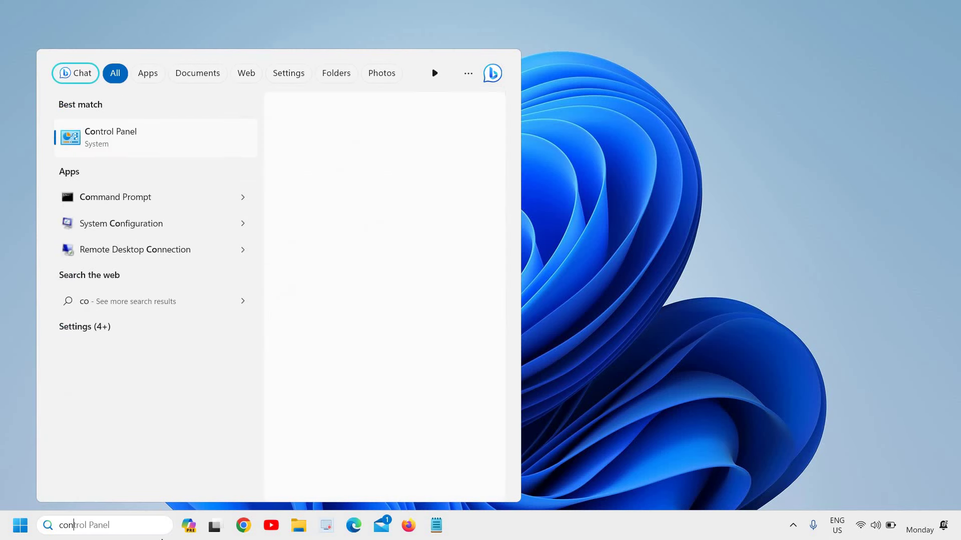
pyautogui.write('trol')
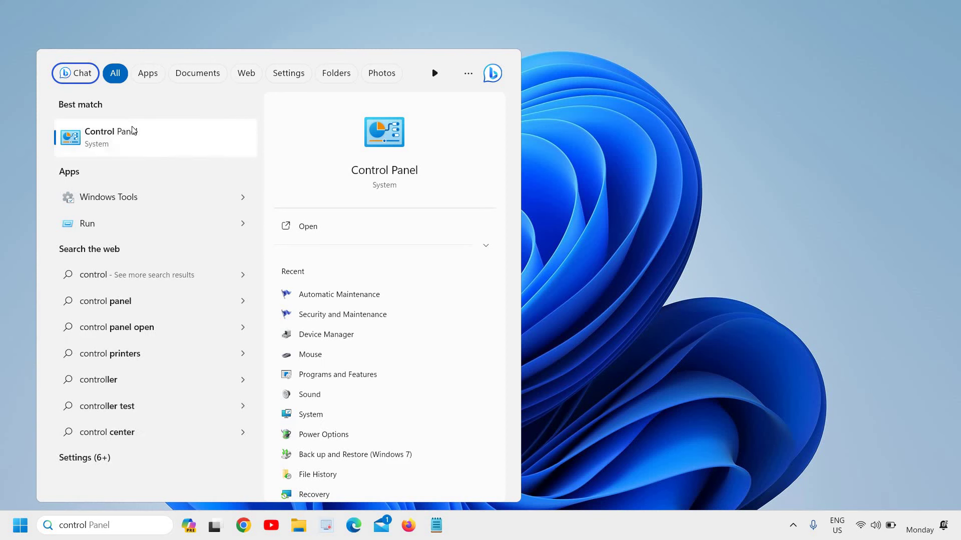
pyautogui.click(163, 148)
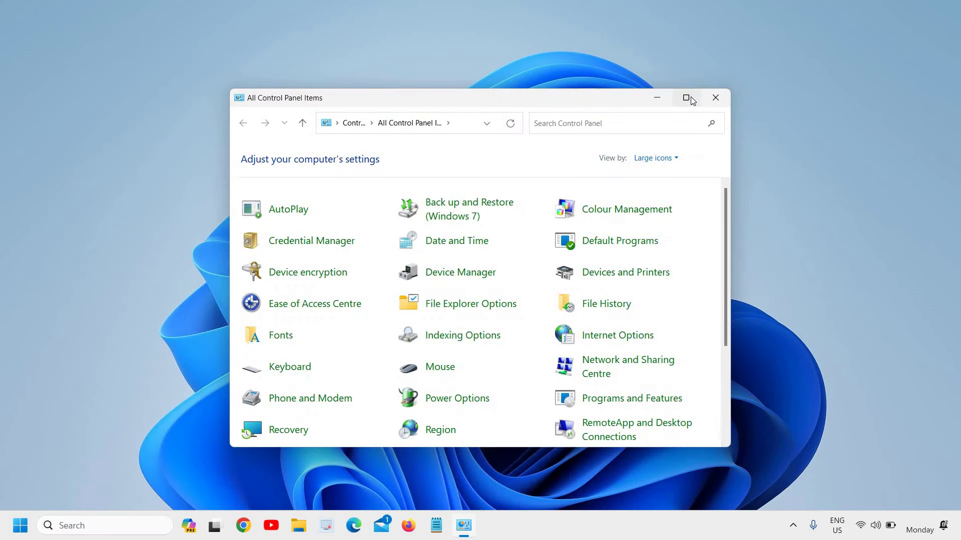
pyautogui.click(686, 97)
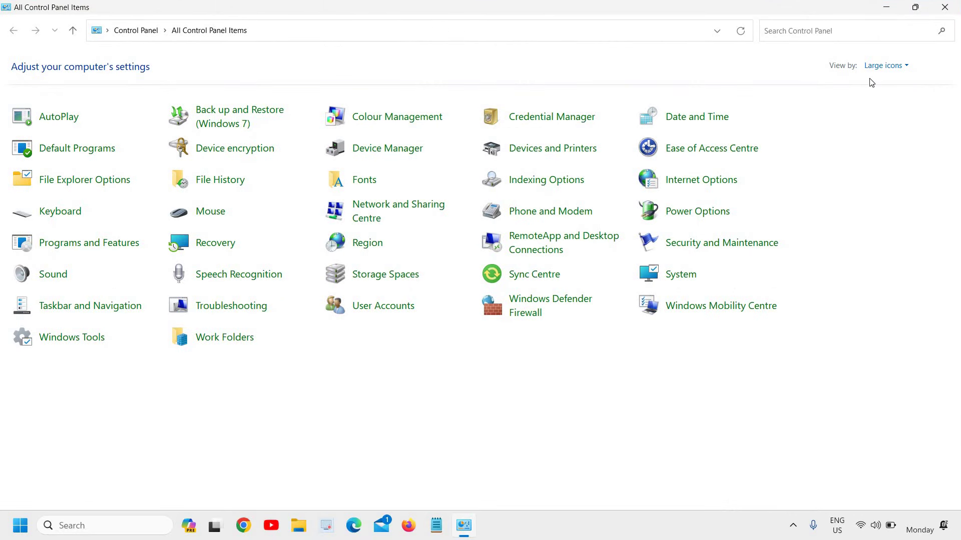
pyautogui.click(895, 72)
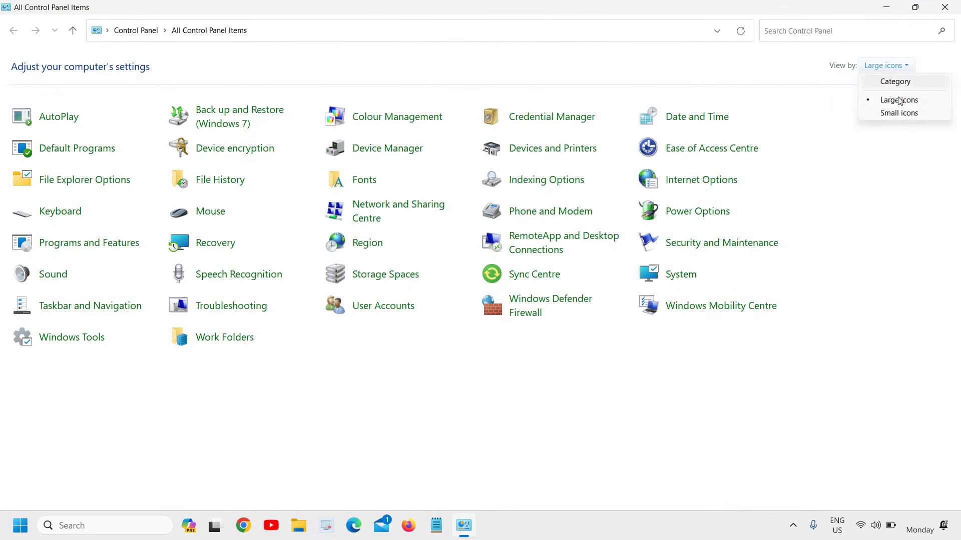
pyautogui.click(906, 102)
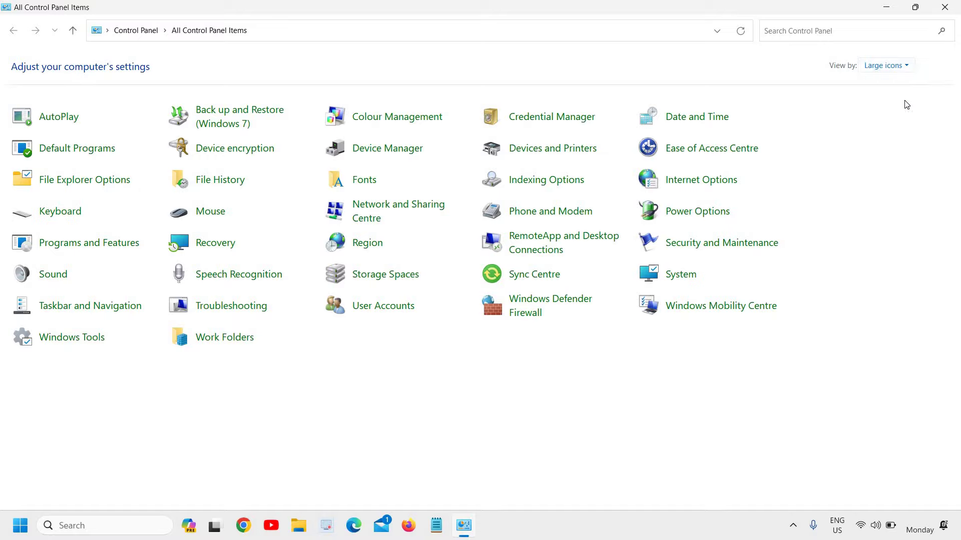
# - Open Security and Maintenance and expand the Maintenance section
pyautogui.press('alt')
pyautogui.press('f')
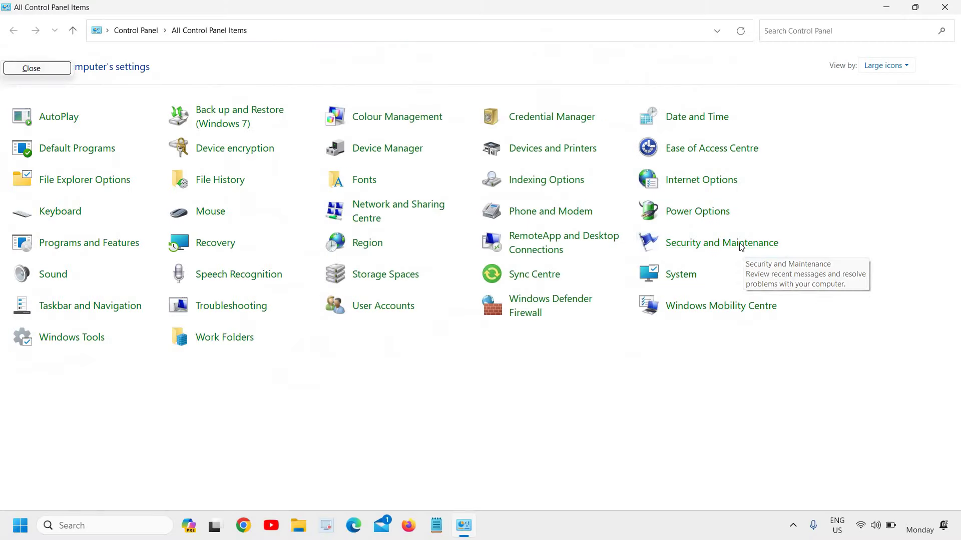
pyautogui.click(740, 245)
pyautogui.click(739, 244)
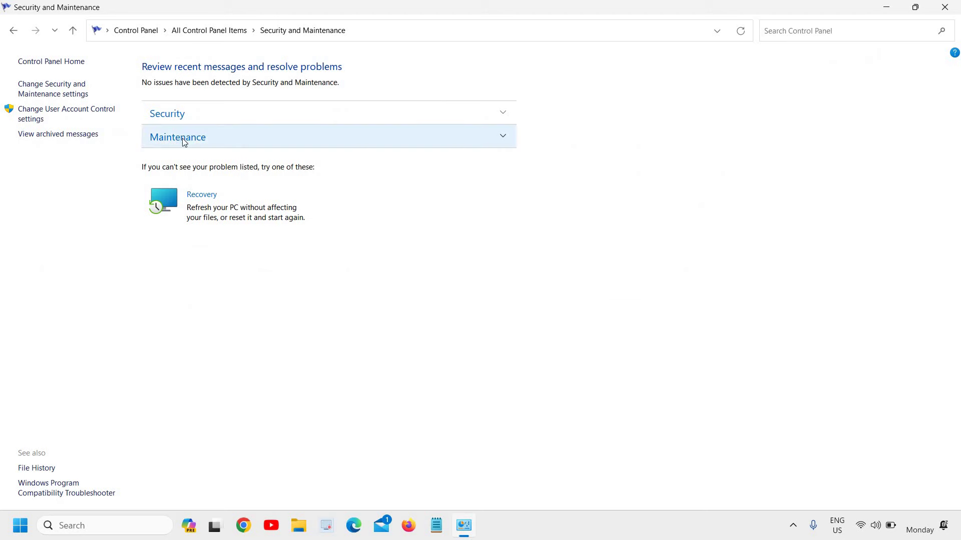
pyautogui.click(199, 143)
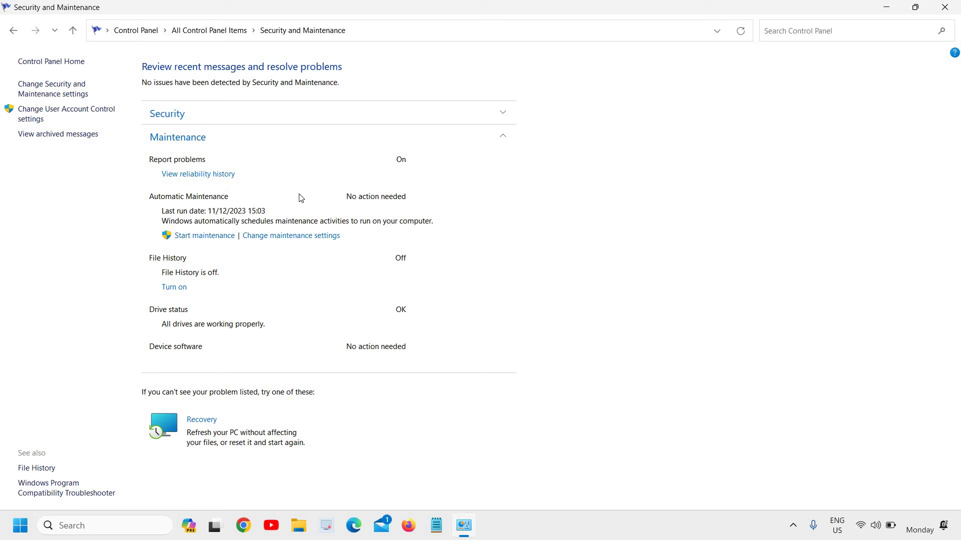
# - Look at the Automatic Maintenance schedule settings, return to Security and Maintenance, and close Control Panel
pyautogui.click(300, 236)
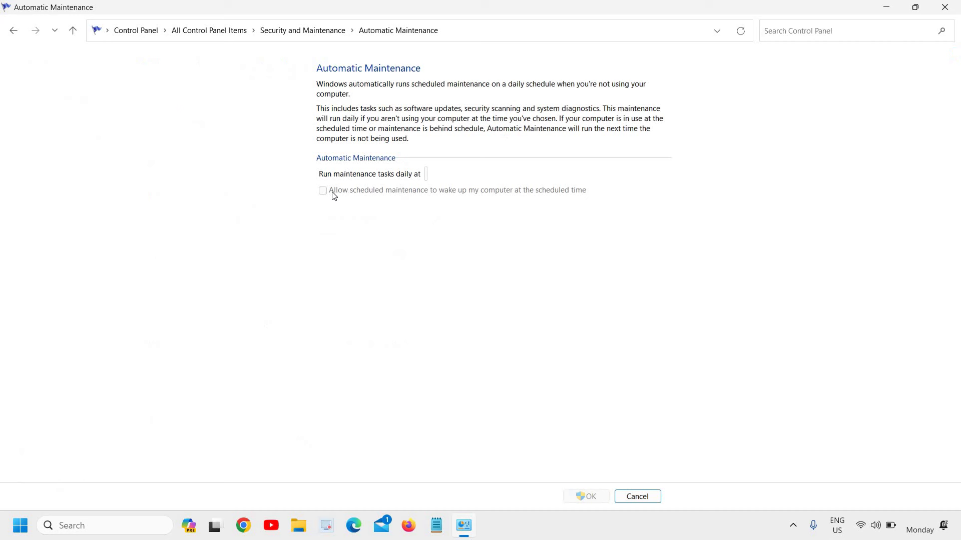
pyautogui.click(13, 30)
pyautogui.click(279, 142)
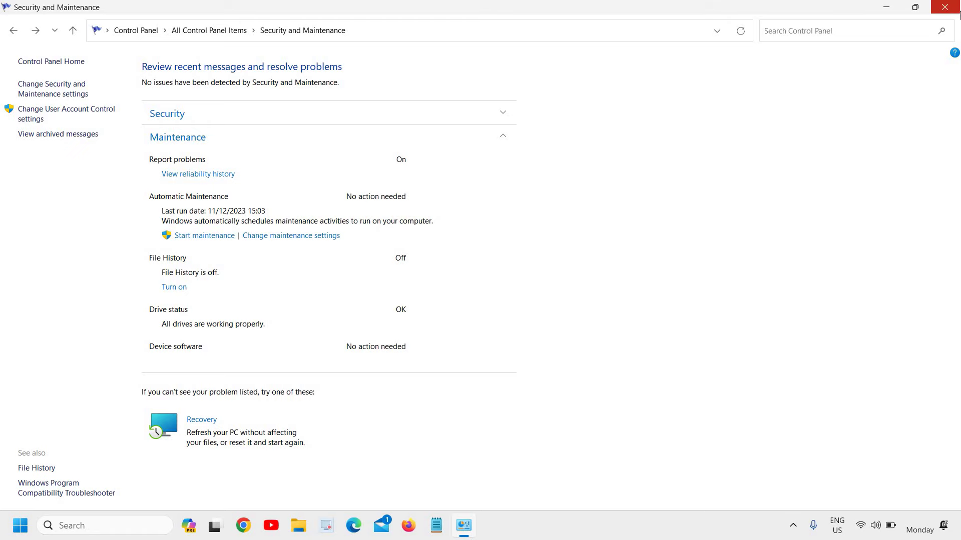
pyautogui.click(944, 9)
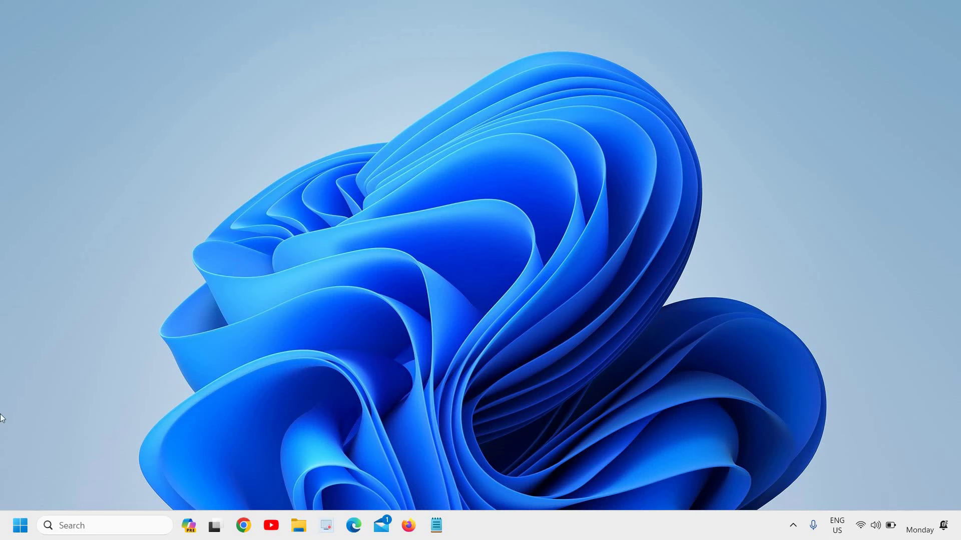
# - Open Services as administrator in a maximized window
pyautogui.click(70, 525)
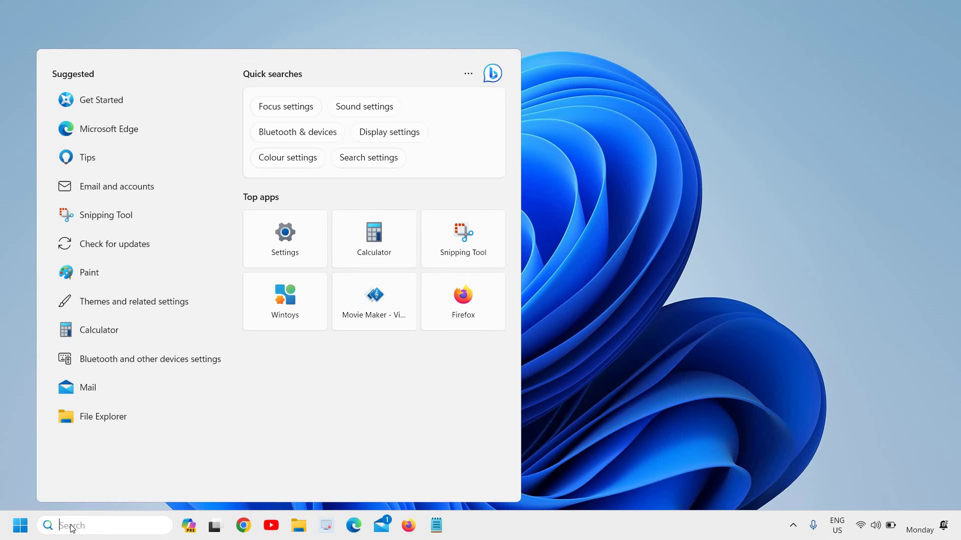
pyautogui.write('serv')
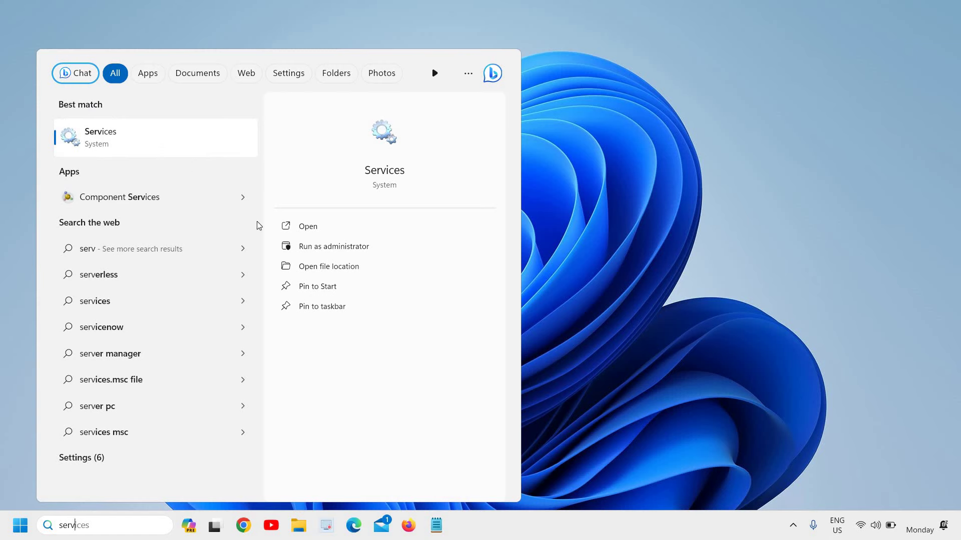
pyautogui.click(332, 245)
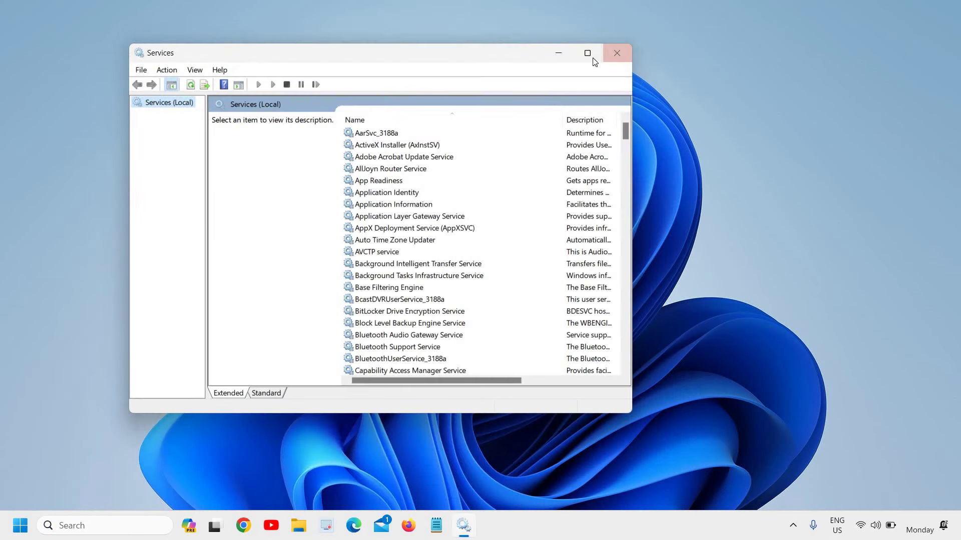
pyautogui.click(588, 54)
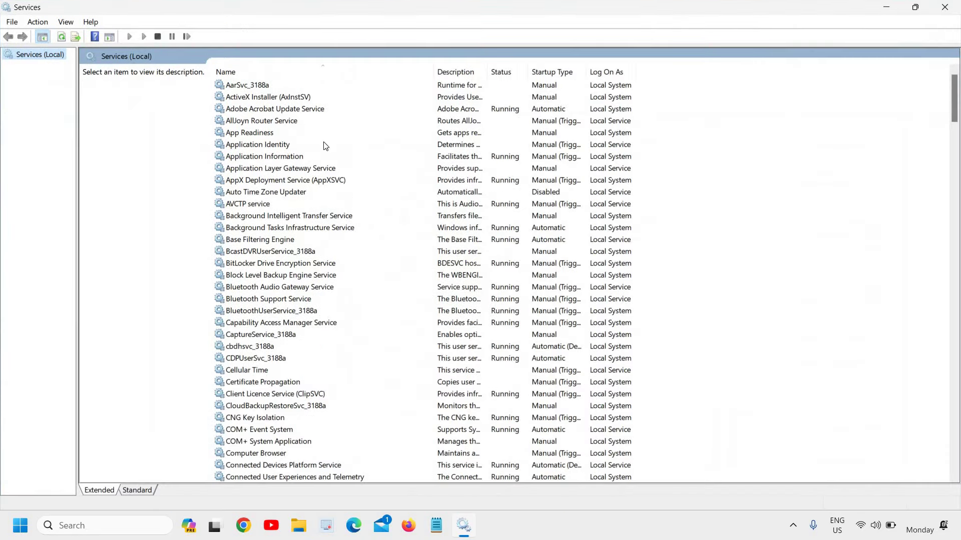
# - Find the Windows Search service in the list and open its properties
pyautogui.click(263, 194)
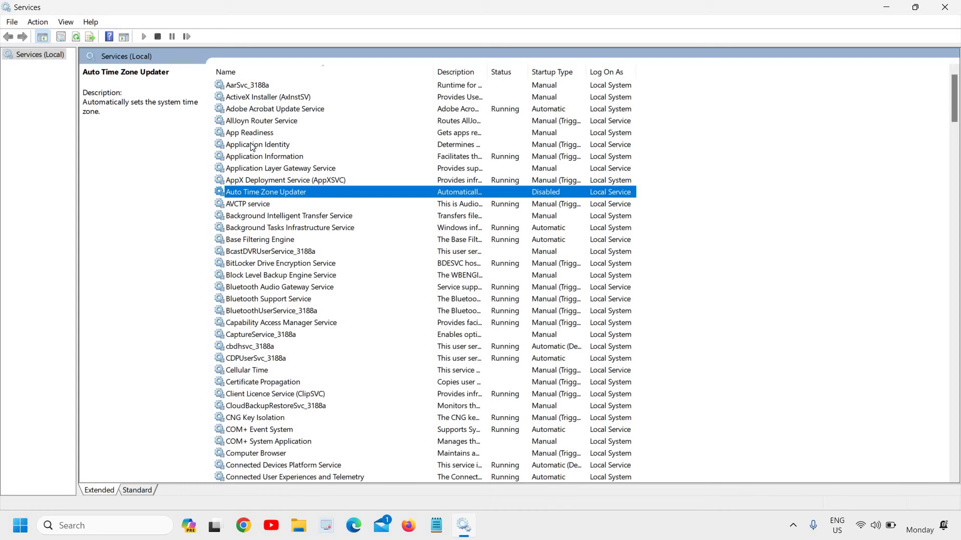
pyautogui.press('w')
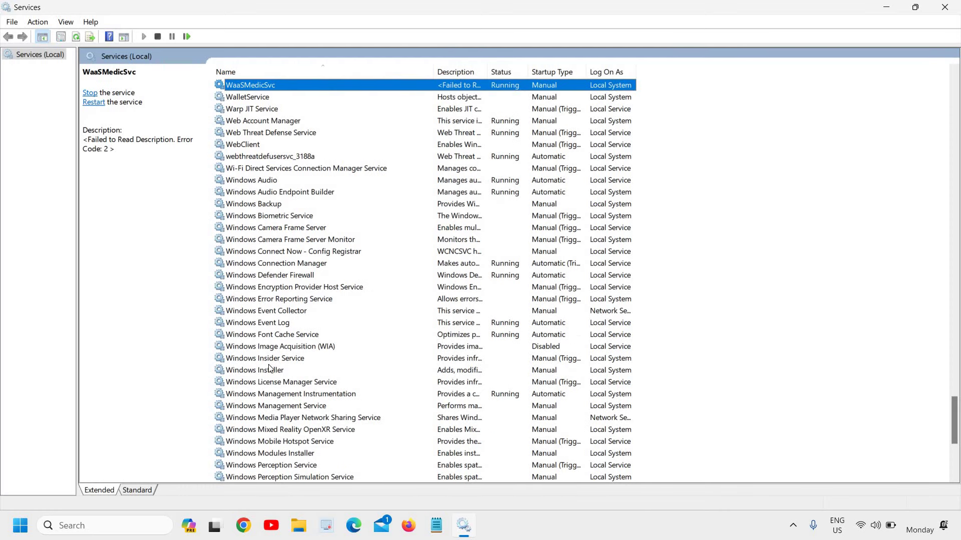
pyautogui.scroll(-4, 268, 373)
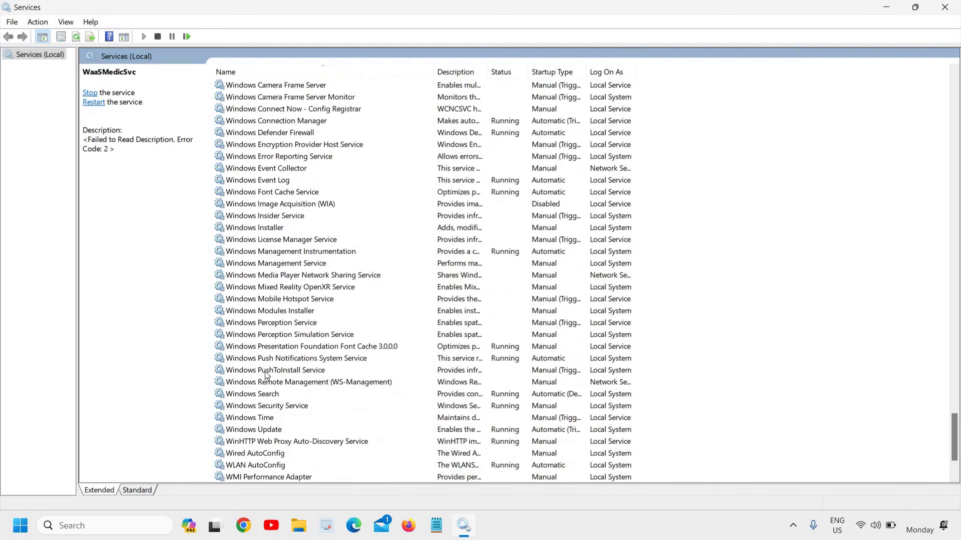
pyautogui.click(252, 395)
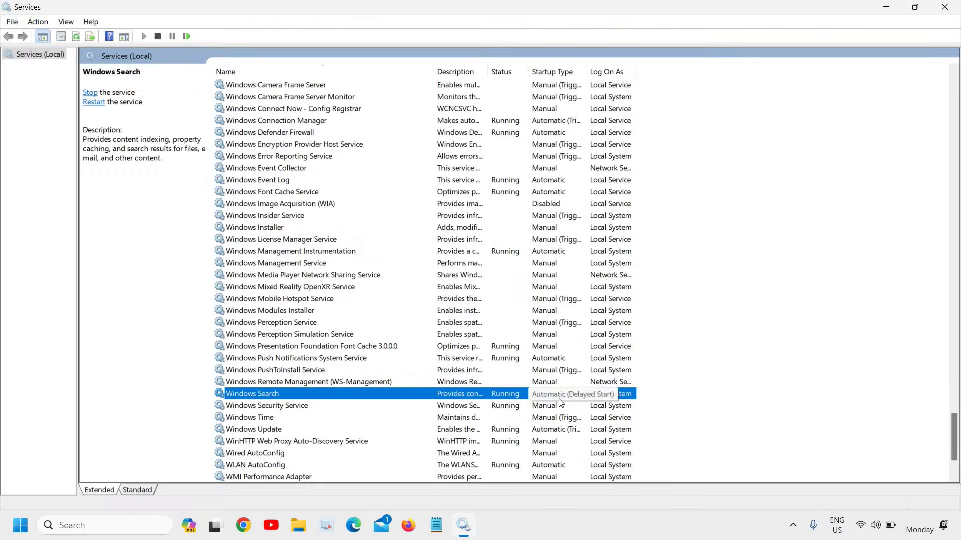
pyautogui.rightClick(266, 394)
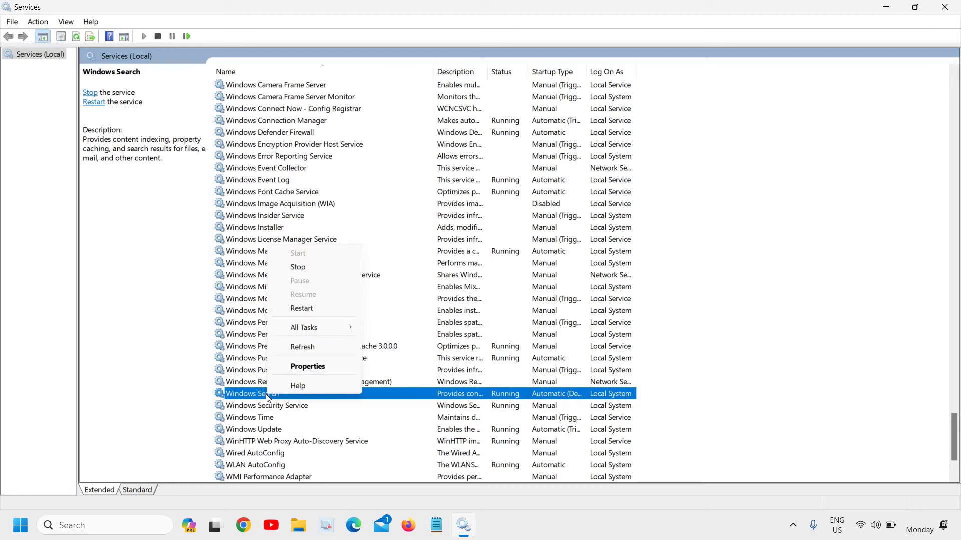
pyautogui.click(309, 367)
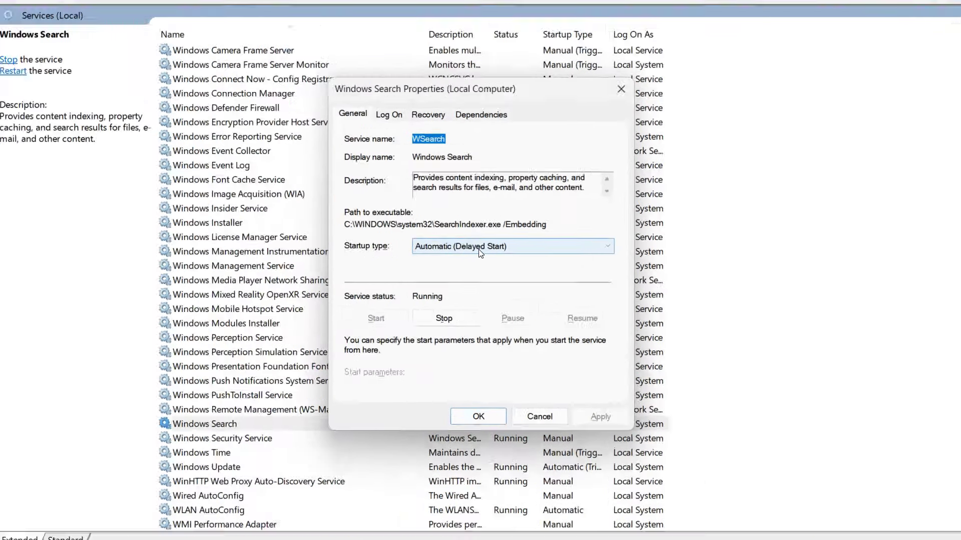
# - Set the Windows Search startup type to Automatic (Delayed Start), apply the change, and close Services
pyautogui.click(479, 251)
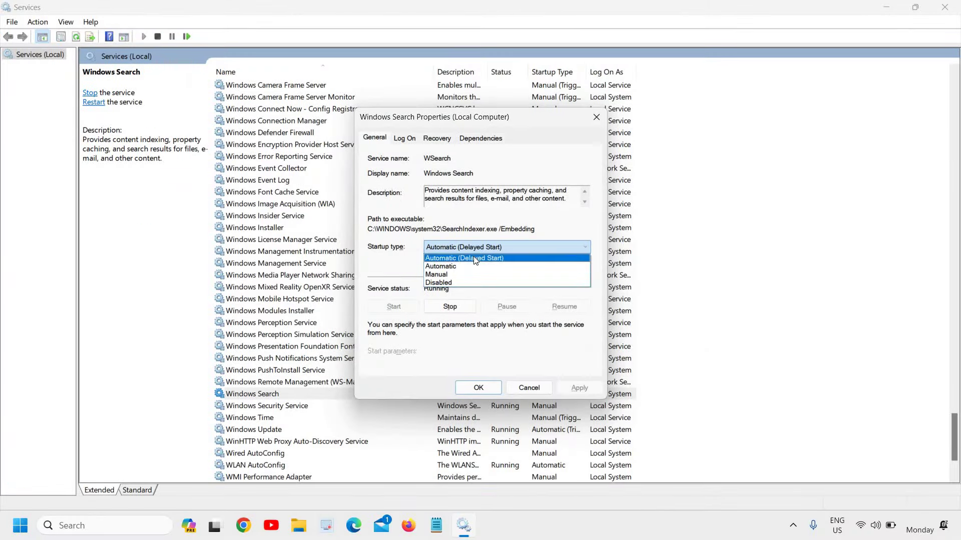
pyautogui.click(473, 258)
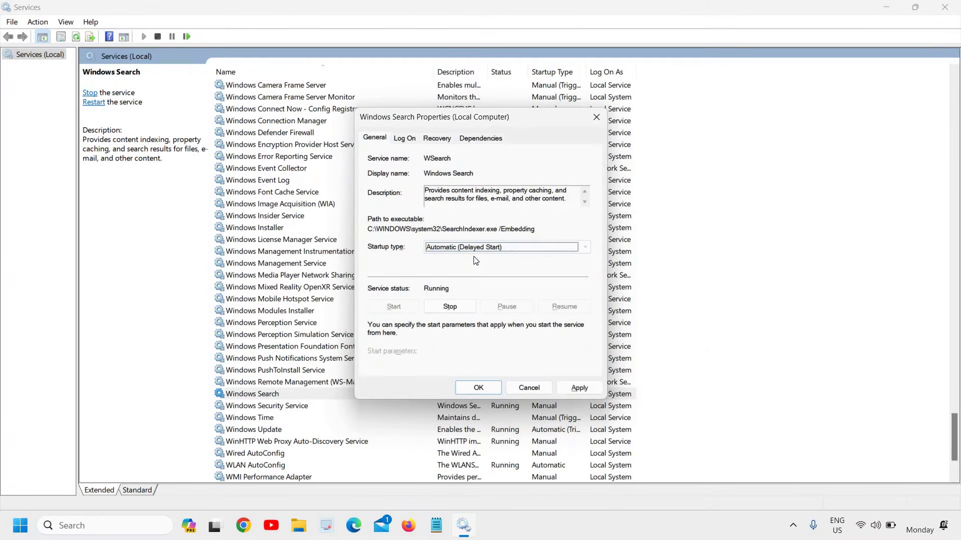
pyautogui.click(584, 389)
pyautogui.click(479, 388)
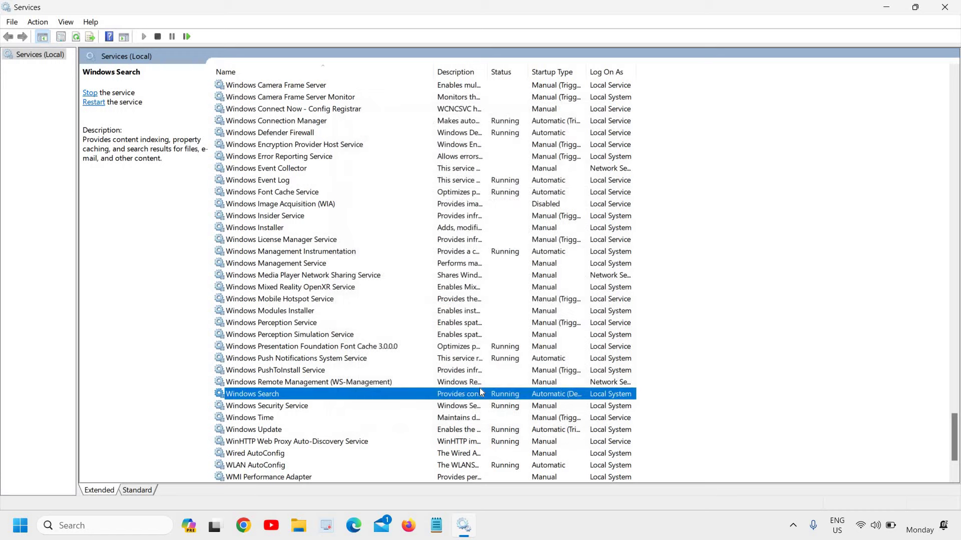
pyautogui.click(950, 7)
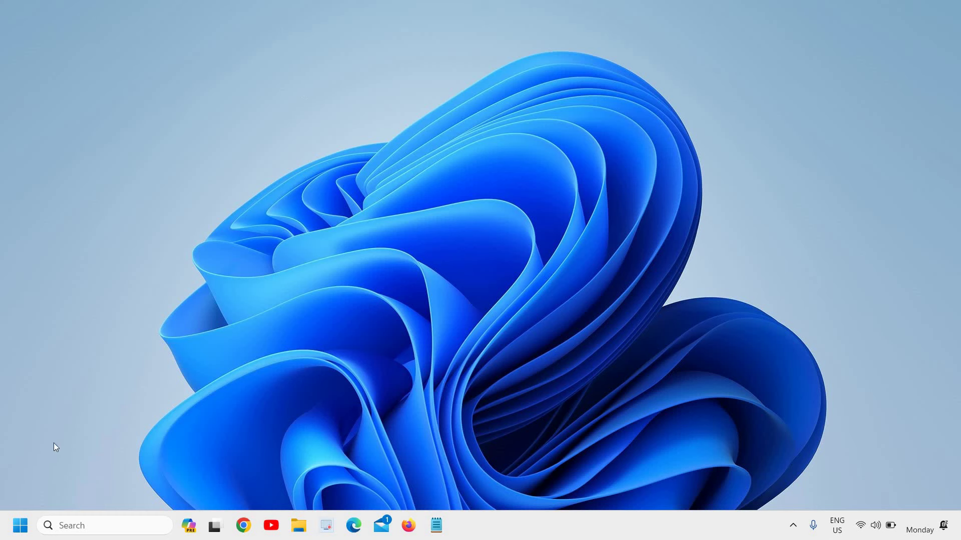
# - Search Windows for the storage settings and open them
pyautogui.click(88, 525)
pyautogui.write('s')
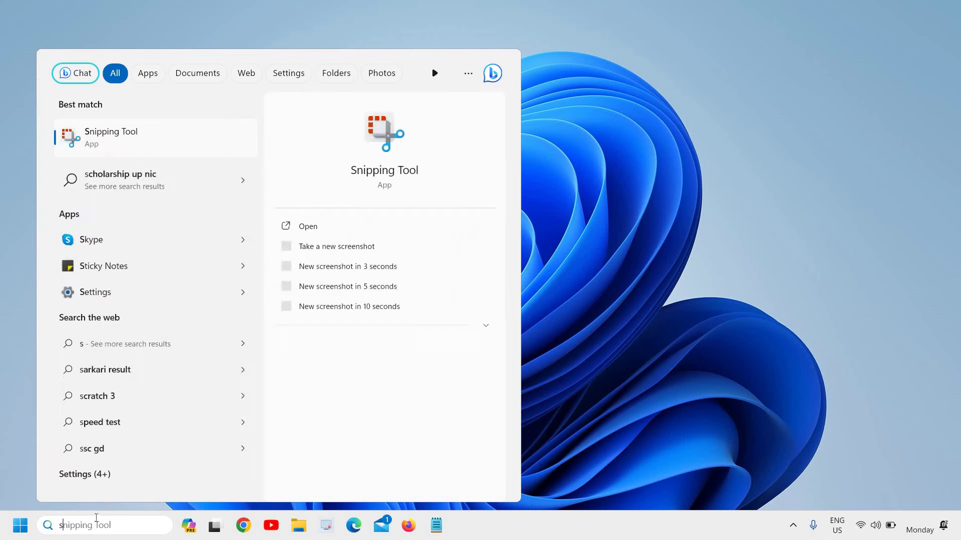
pyautogui.write('tor')
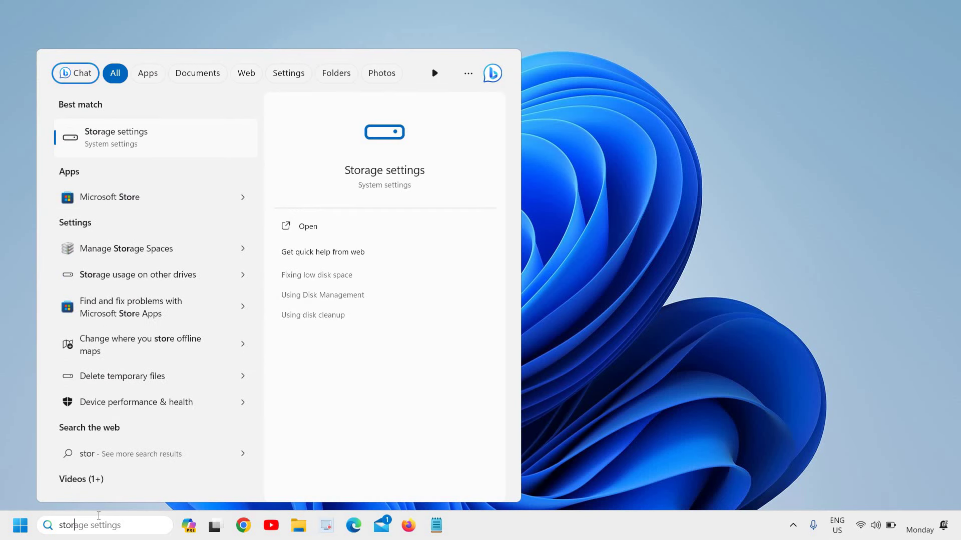
pyautogui.click(137, 144)
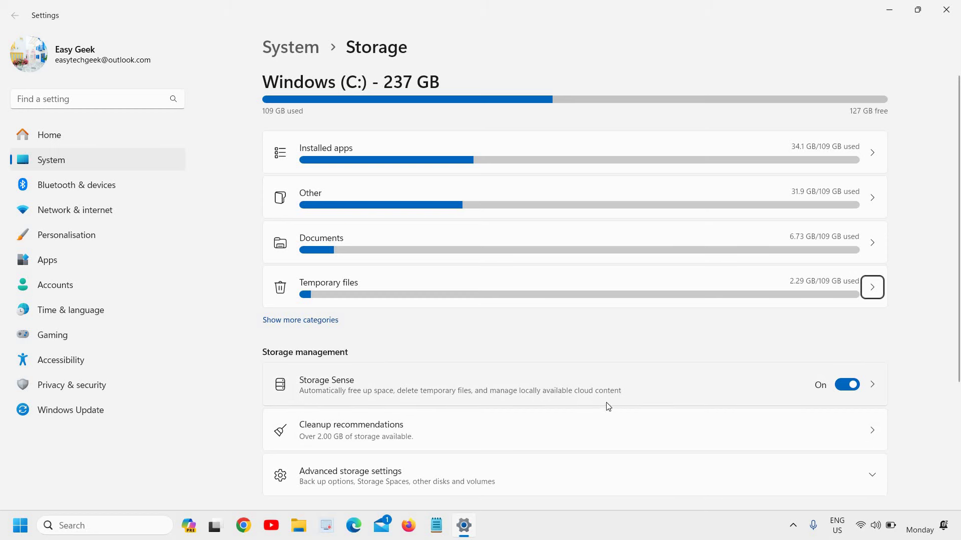
# - Set Storage Sense to run every week and return to the Storage page
pyautogui.scroll(-3, 608, 406)
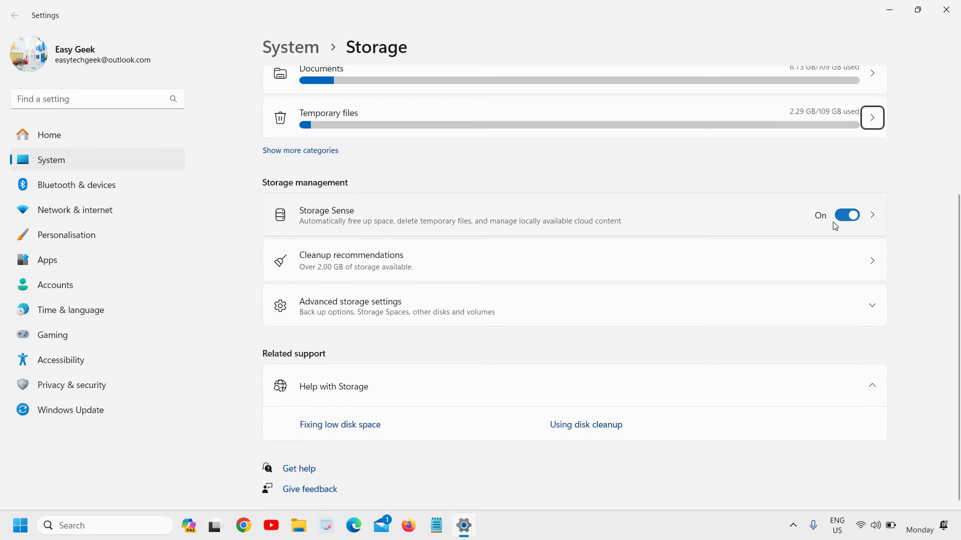
pyautogui.click(869, 216)
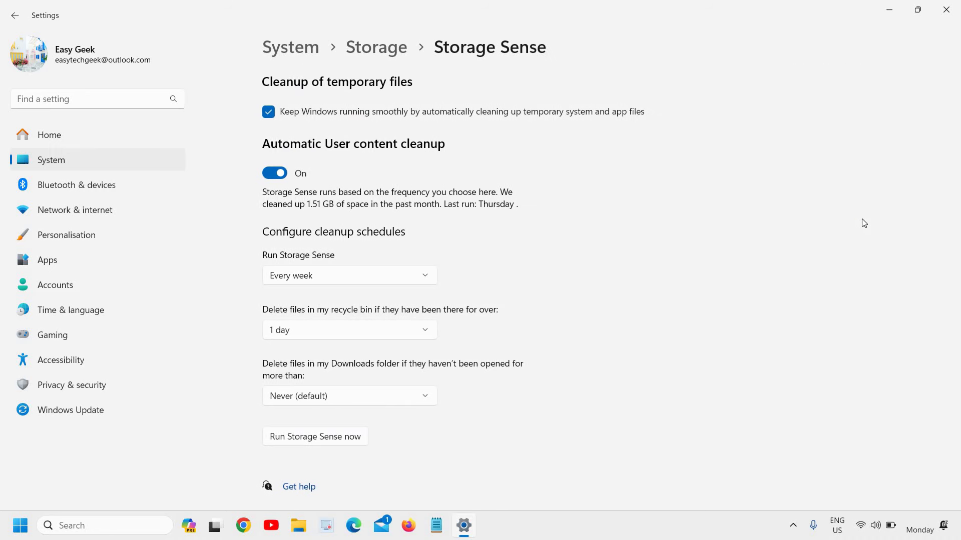
pyautogui.click(333, 278)
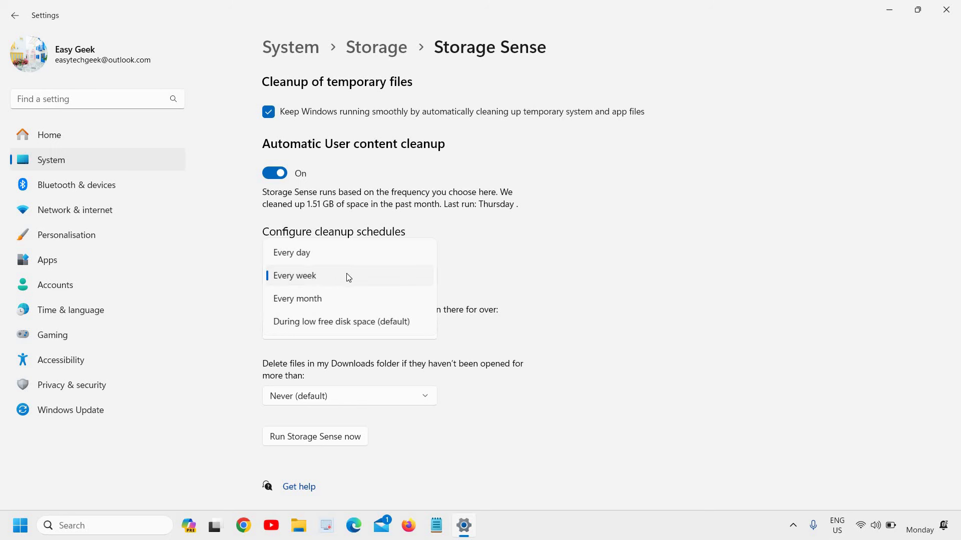
pyautogui.click(307, 278)
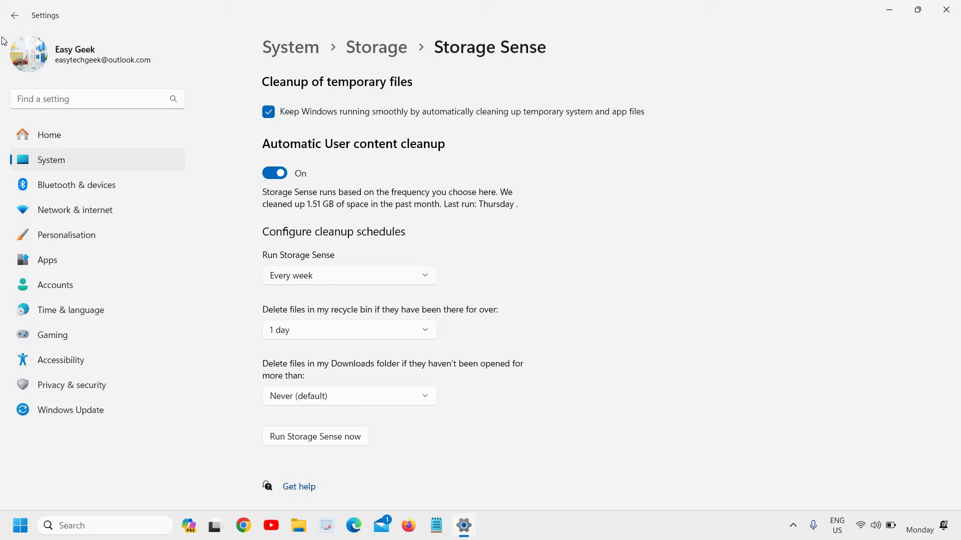
pyautogui.click(15, 15)
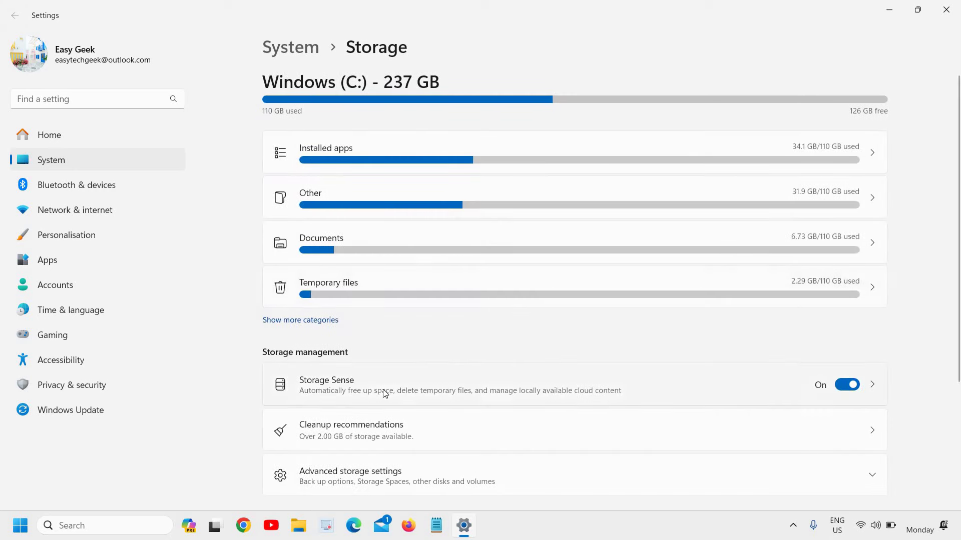
# - Review the storage cleanup recommendations, including the large or unused files, and close Settings
pyautogui.scroll(-2, 393, 380)
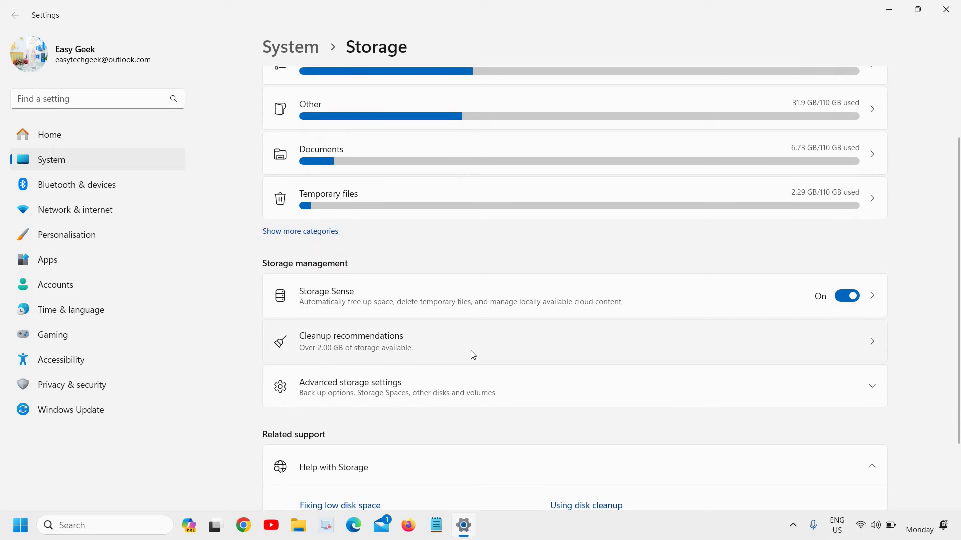
pyautogui.click(602, 349)
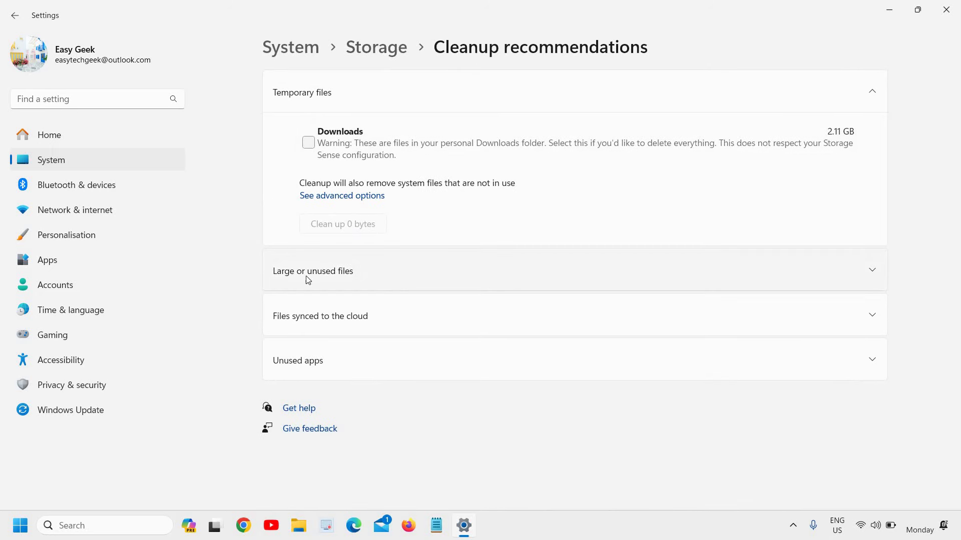
pyautogui.click(450, 279)
pyautogui.click(15, 17)
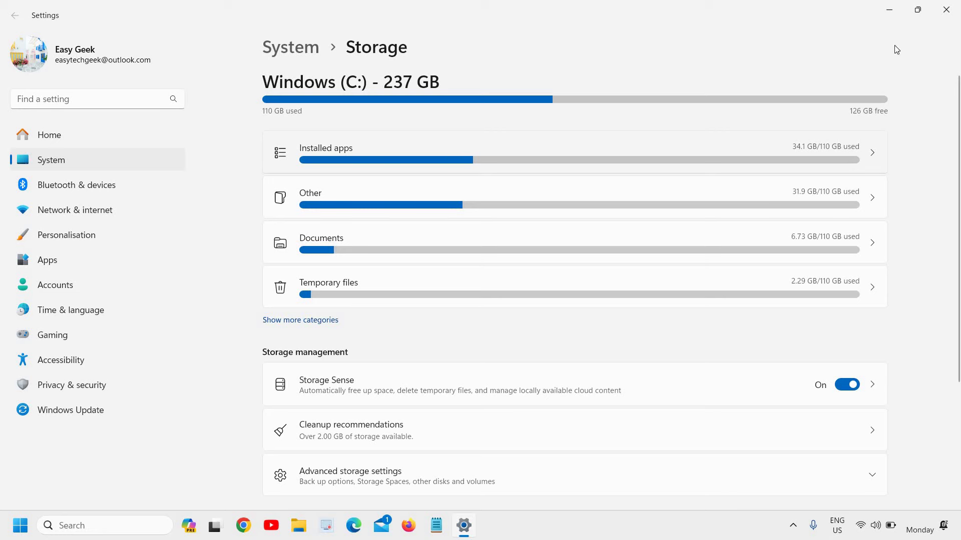
pyautogui.click(949, 15)
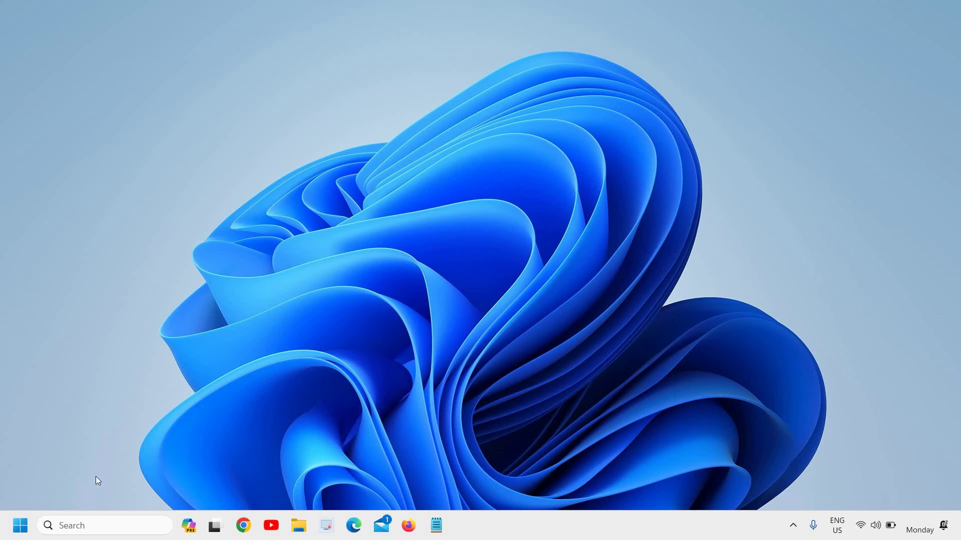
# - Run sysdm.cpl to open System Properties
pyautogui.rightClick(20, 528)
pyautogui.click(40, 449)
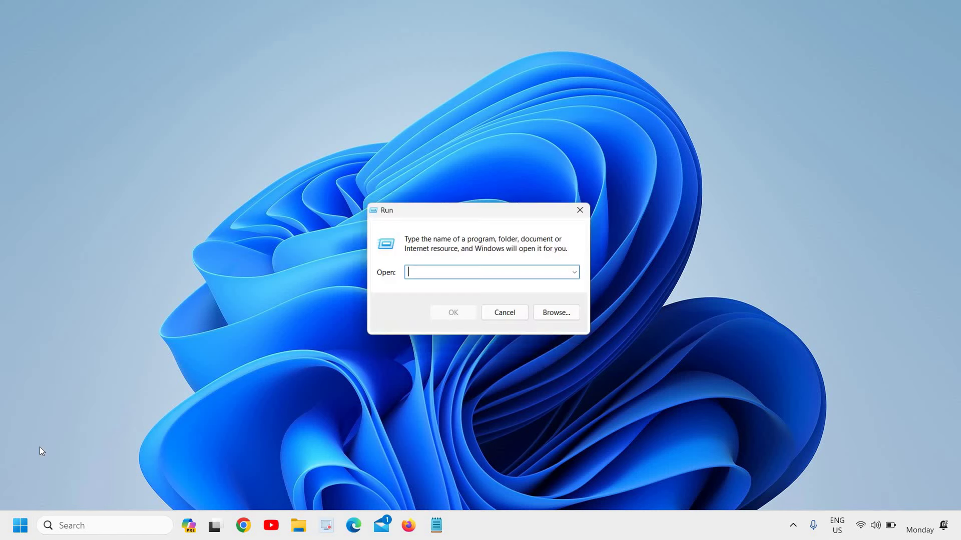
pyautogui.write('s')
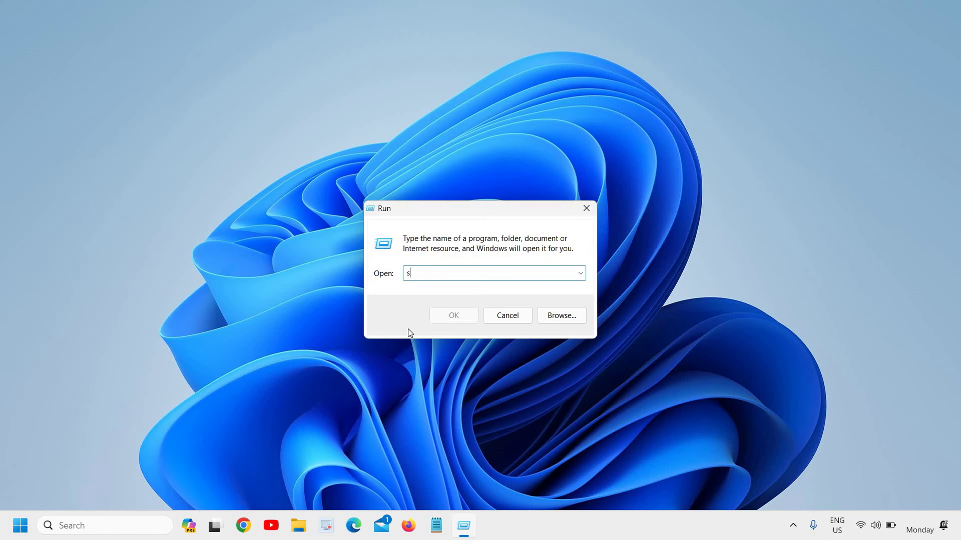
pyautogui.write('ysdm.cpl')
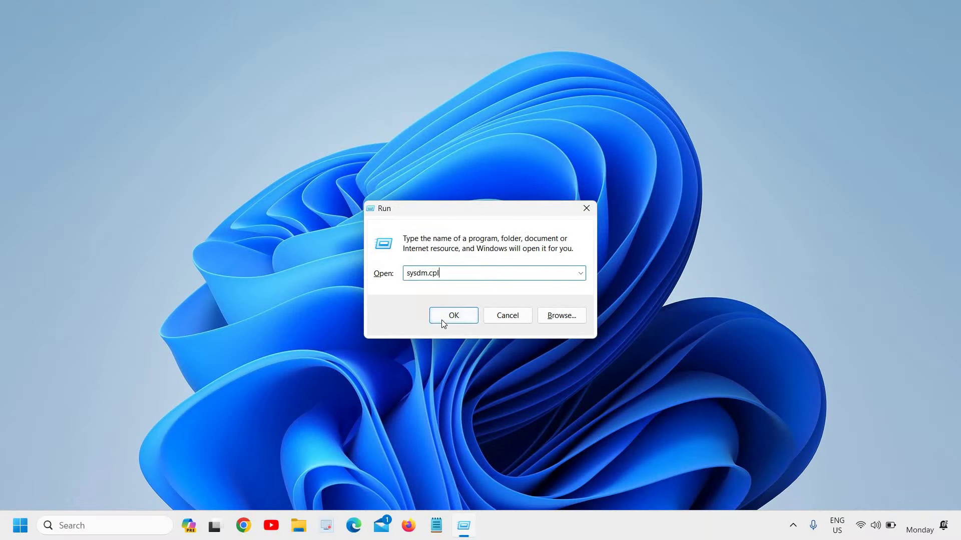
pyautogui.click(479, 302)
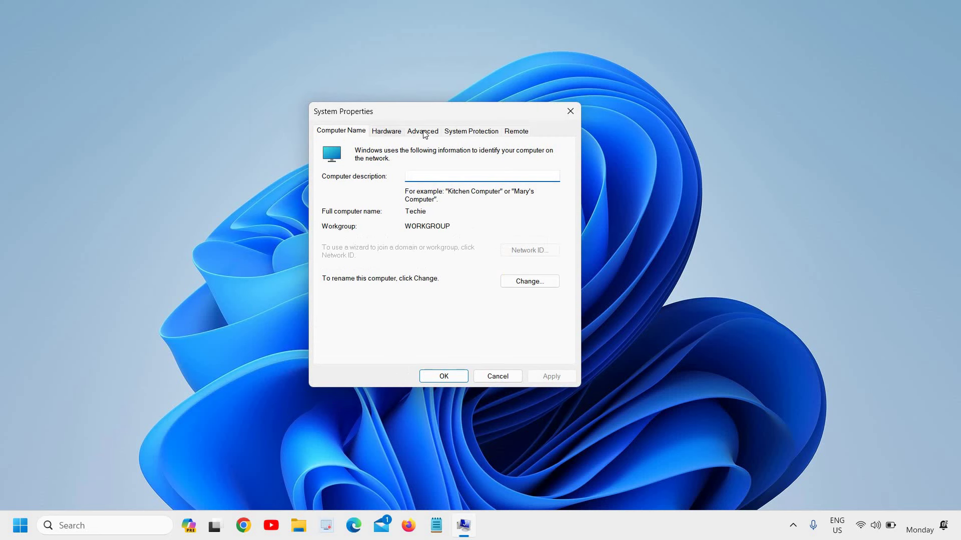
# - Check the visual effects choices in the advanced performance settings, then accept and close Performance Options and System Properties
pyautogui.click(423, 132)
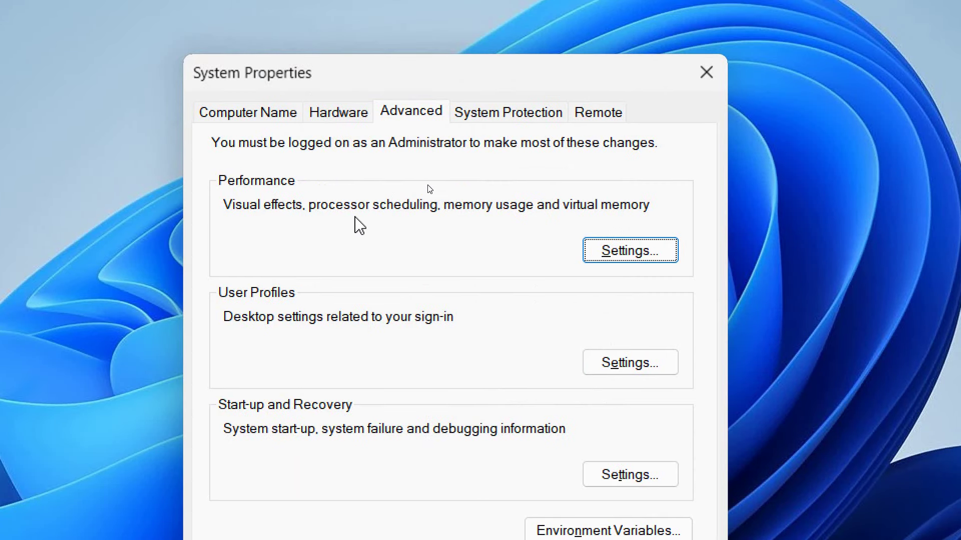
pyautogui.click(640, 257)
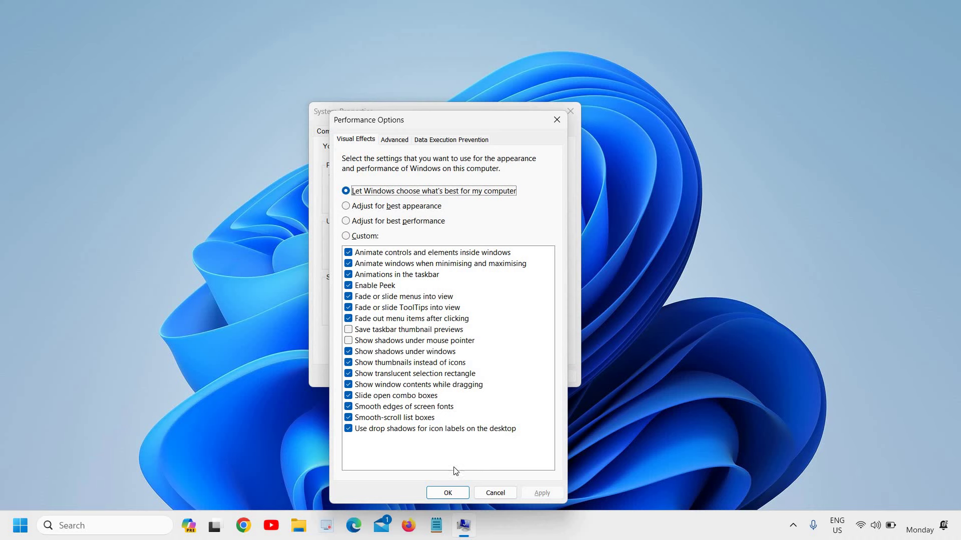
pyautogui.click(454, 493)
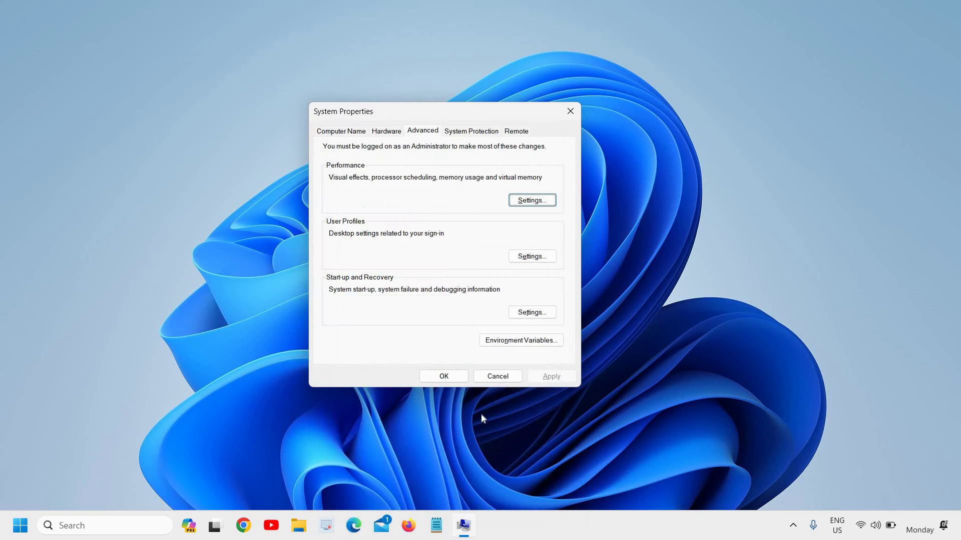
pyautogui.click(453, 377)
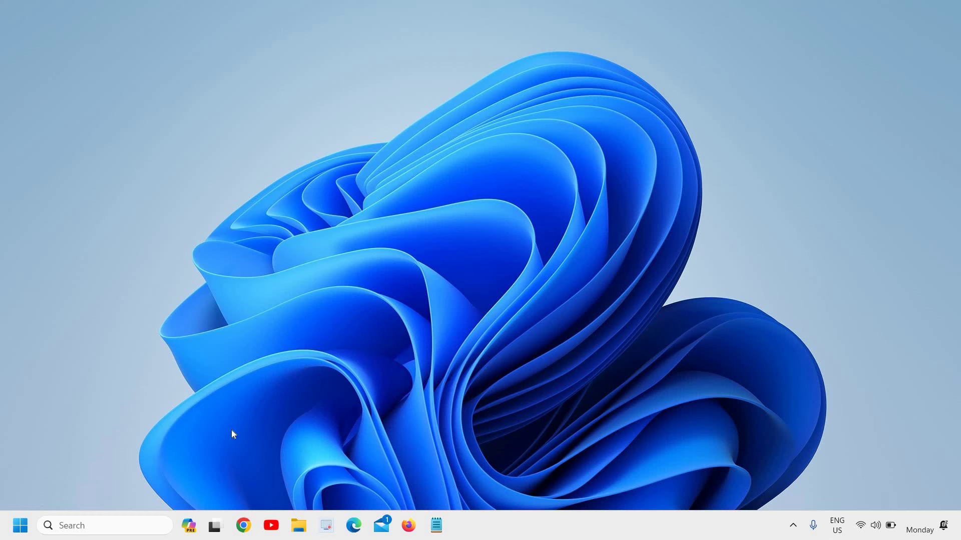
# - Open the Colours page of the personalisation settings to check Transparency effects, and close Settings
pyautogui.rightClick(19, 530)
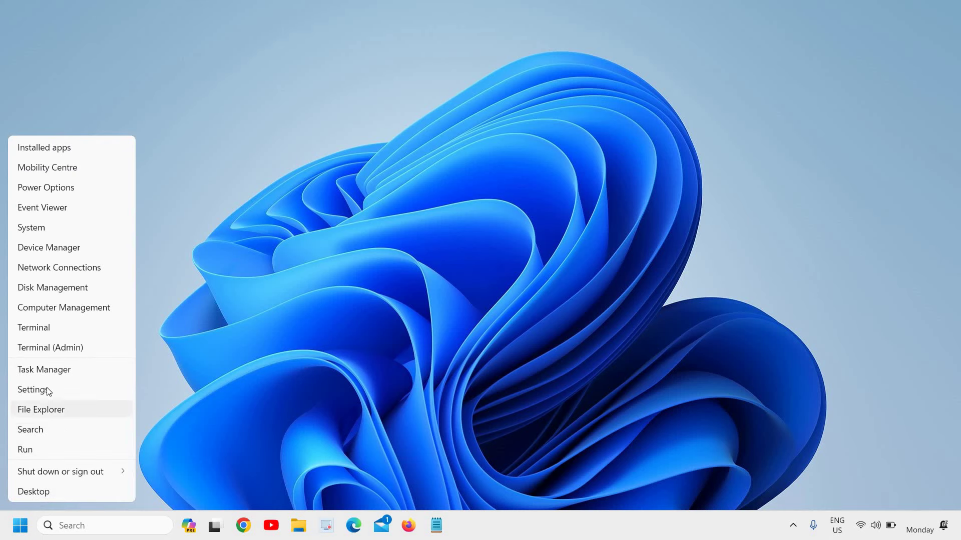
pyautogui.click(47, 390)
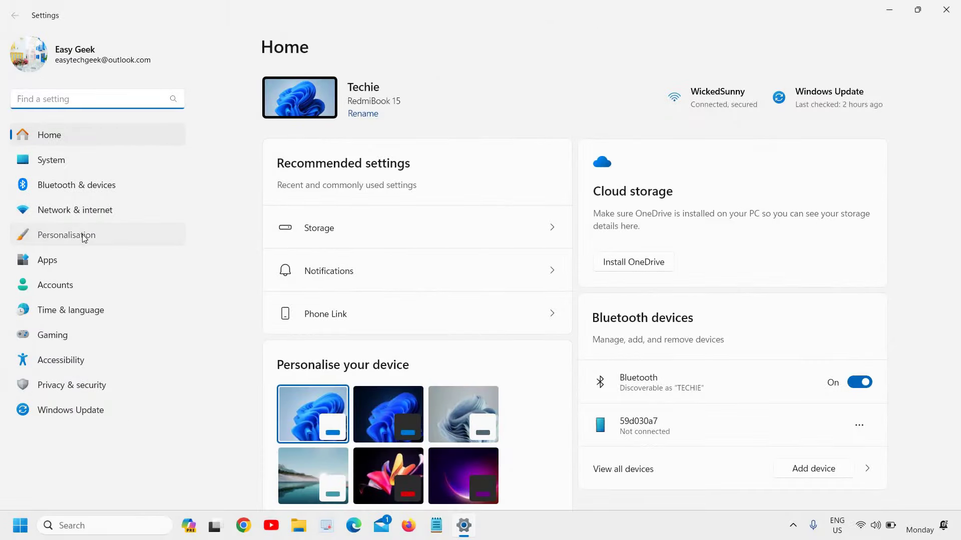
pyautogui.click(84, 239)
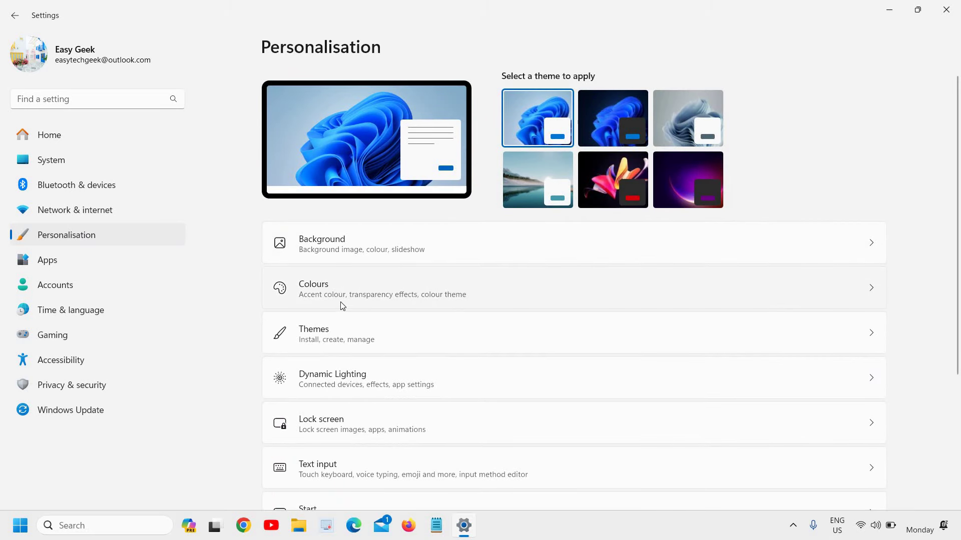
pyautogui.click(376, 290)
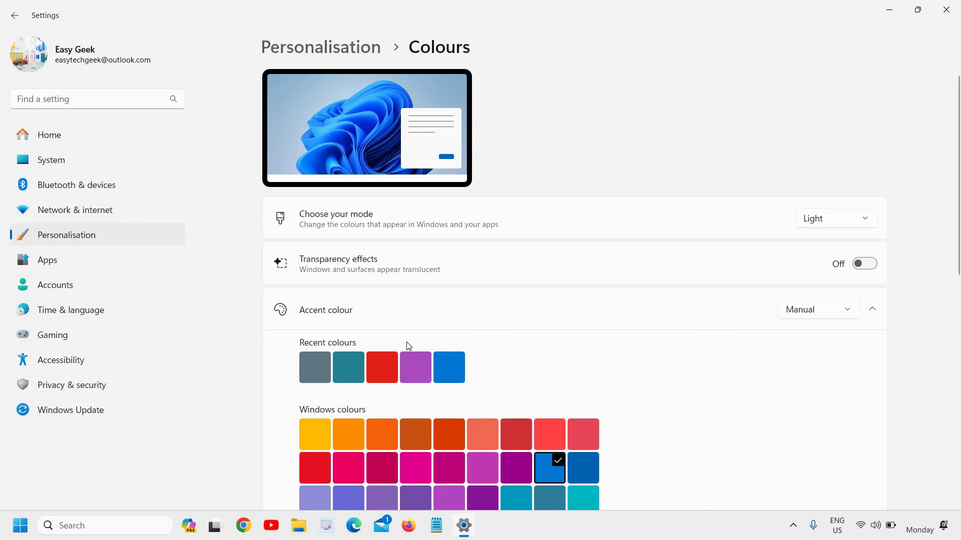
pyautogui.click(945, 7)
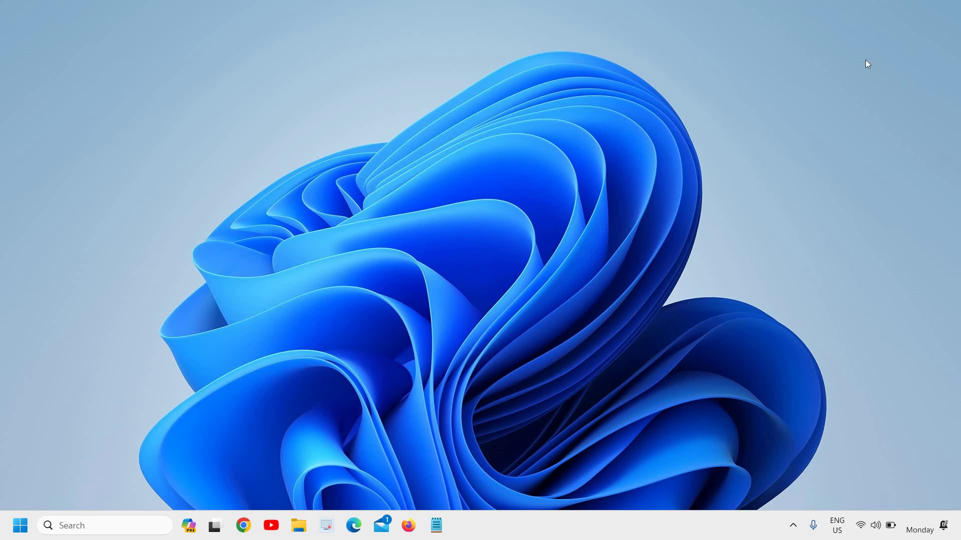
# - Search Windows for "power", open the power plan selection to check the selected plan, and close it
pyautogui.click(80, 528)
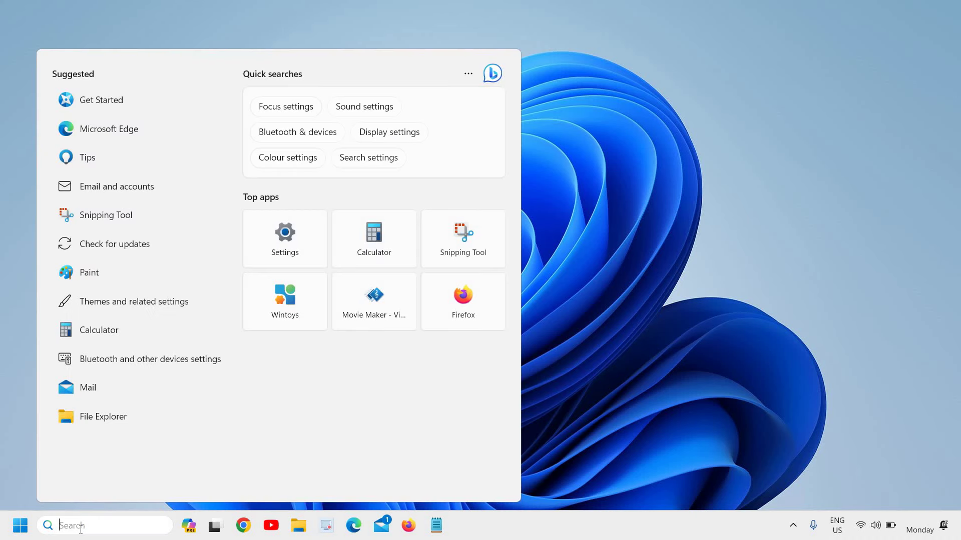
pyautogui.write('power')
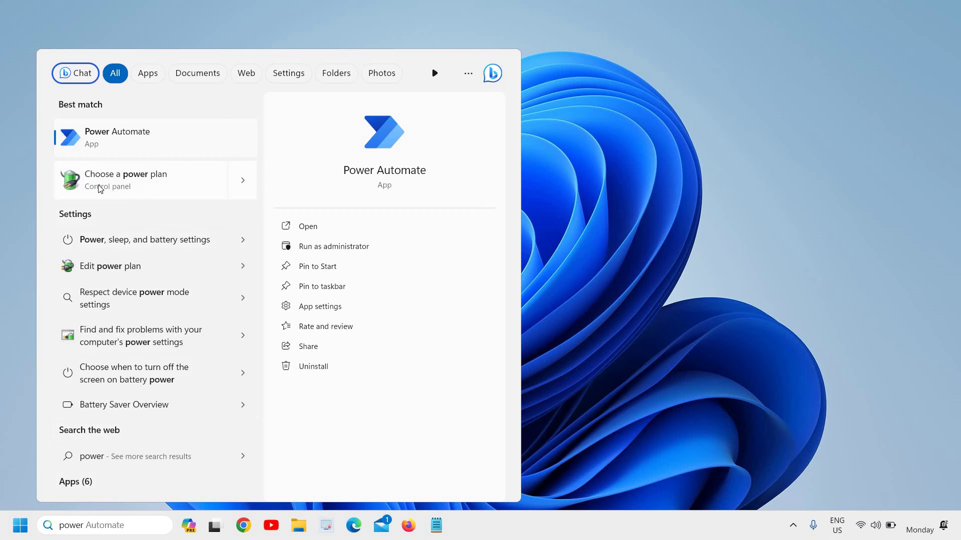
pyautogui.click(152, 185)
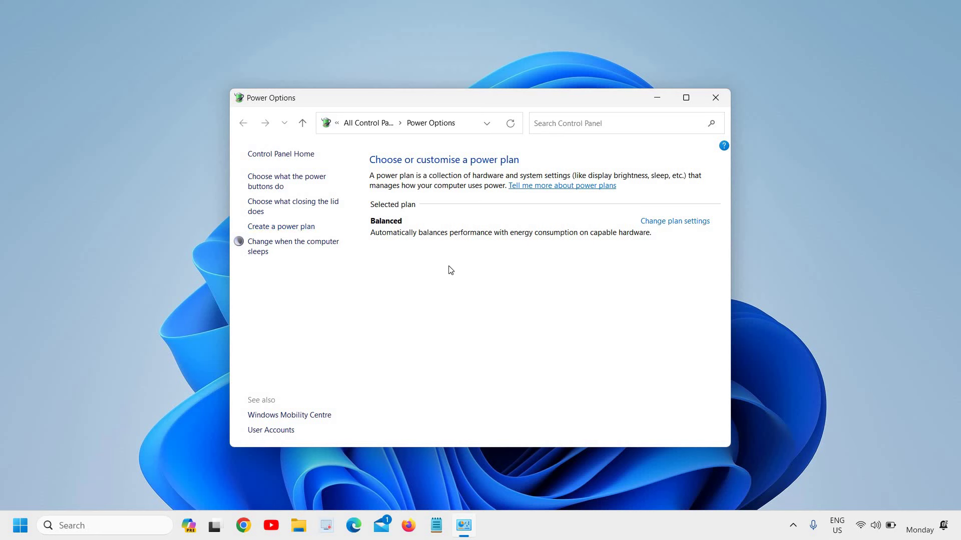
pyautogui.click(716, 98)
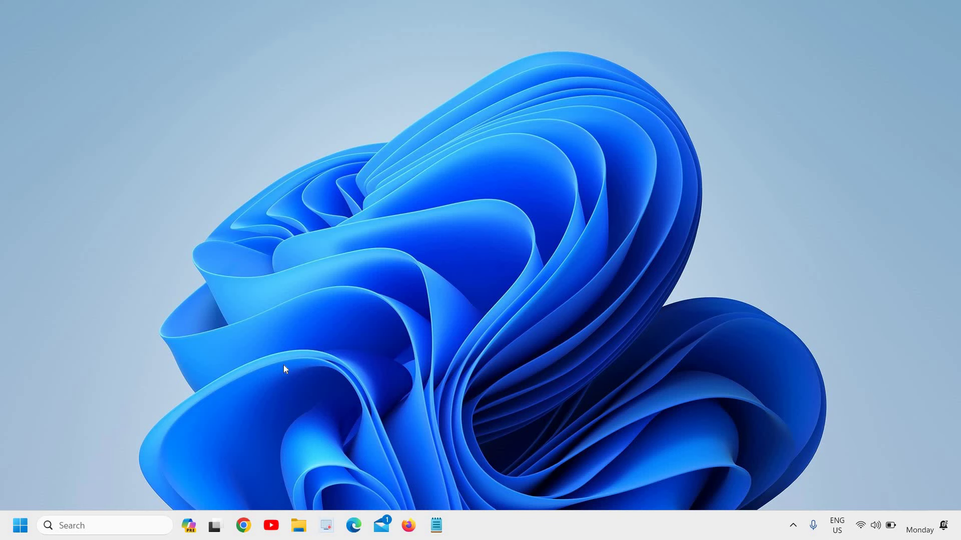
# - Open the system notification settings, look through the notification switches of individual apps, and close Settings
pyautogui.rightClick(13, 527)
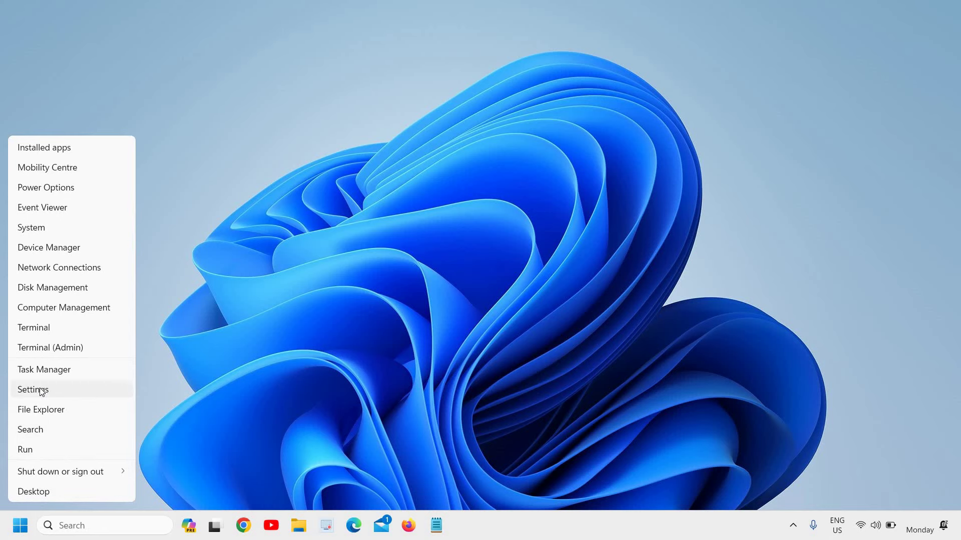
pyautogui.click(42, 391)
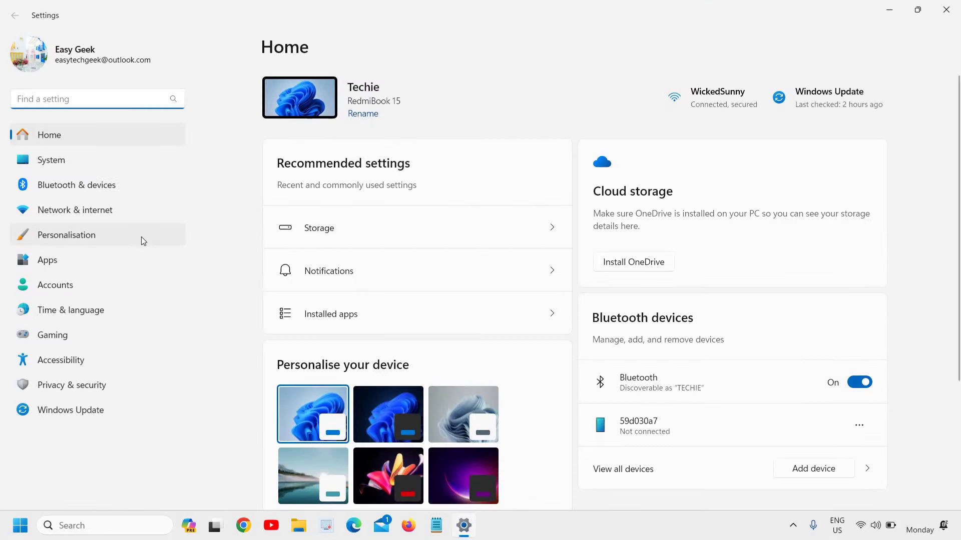
pyautogui.click(52, 160)
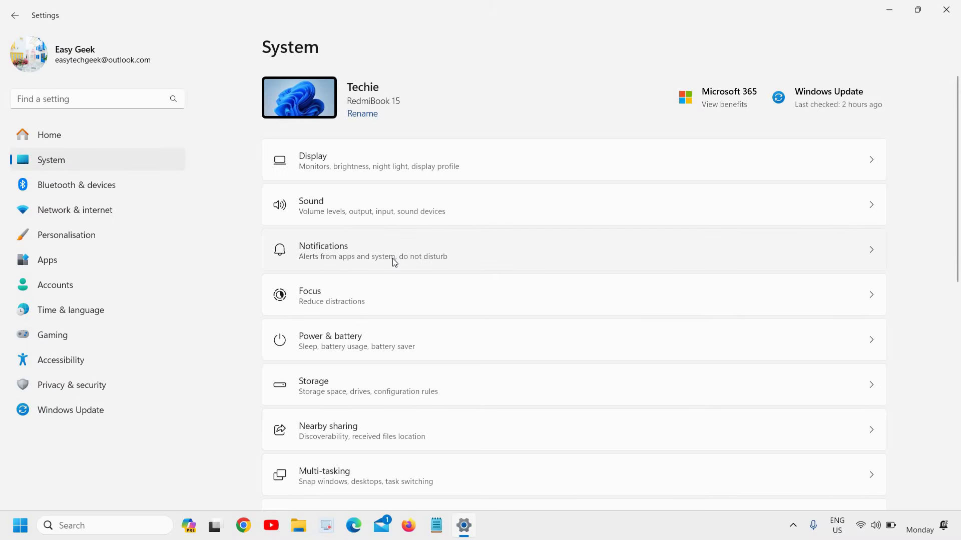
pyautogui.click(395, 262)
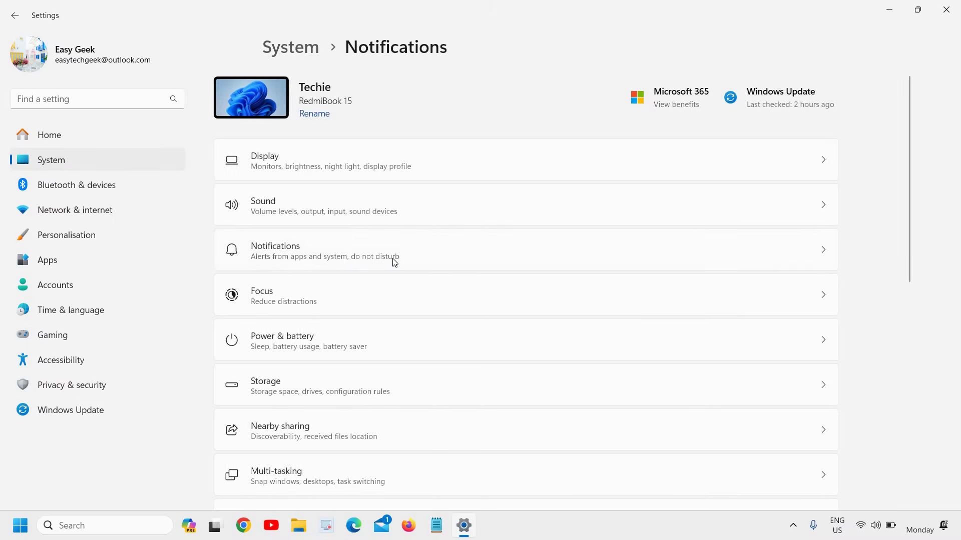
pyautogui.scroll(-5, 396, 309)
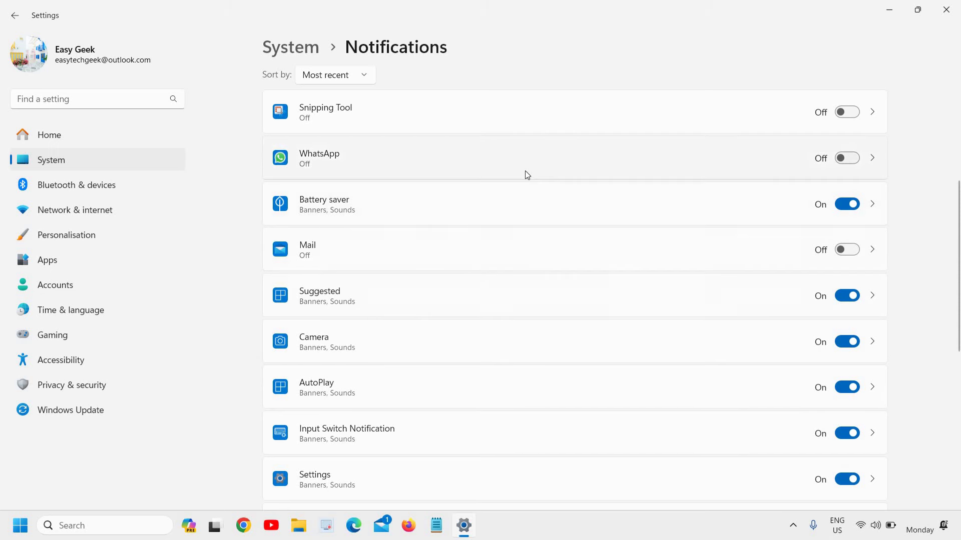
pyautogui.scroll(4, 402, 186)
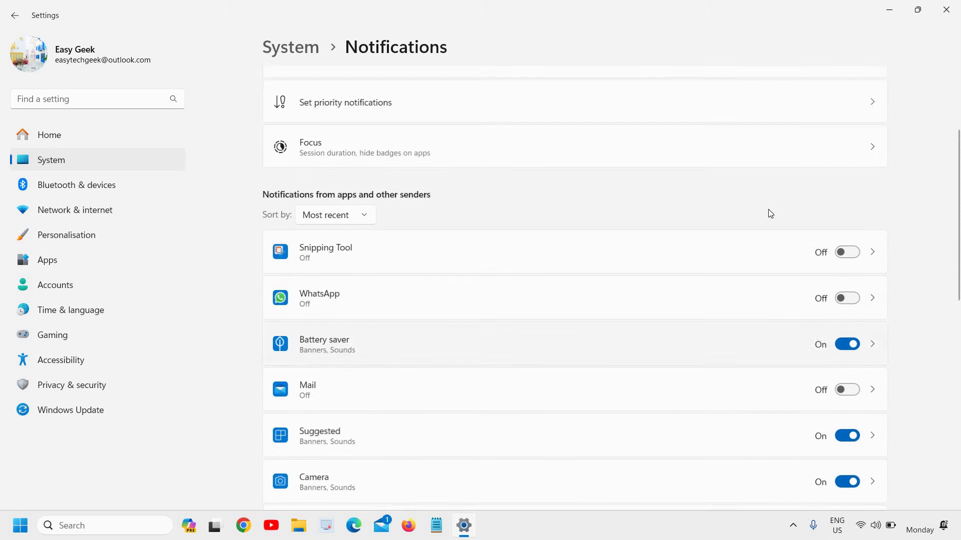
pyautogui.scroll(-2, 705, 307)
pyautogui.scroll(-2, 383, 389)
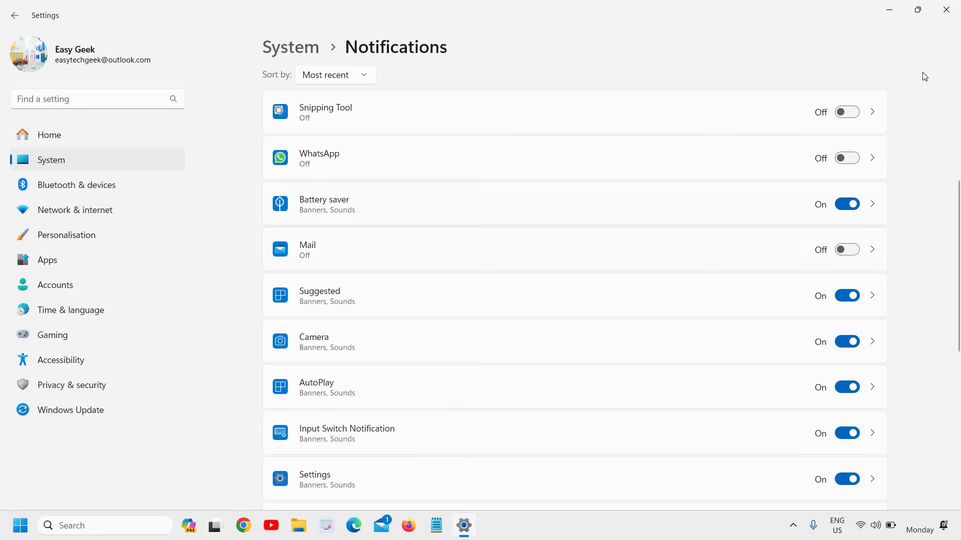
pyautogui.click(942, 14)
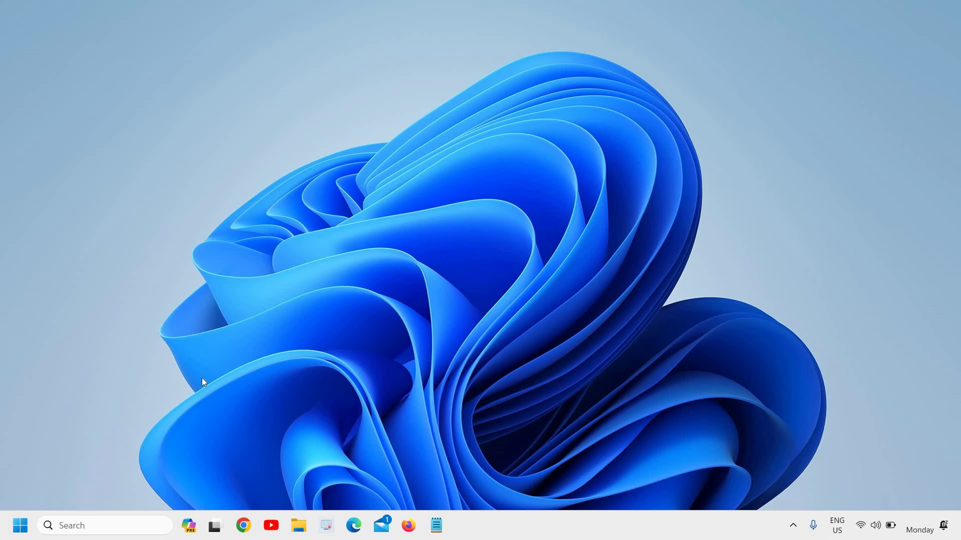
# - Open Task Manager, show the startup apps, and maximise the window
pyautogui.rightClick(20, 530)
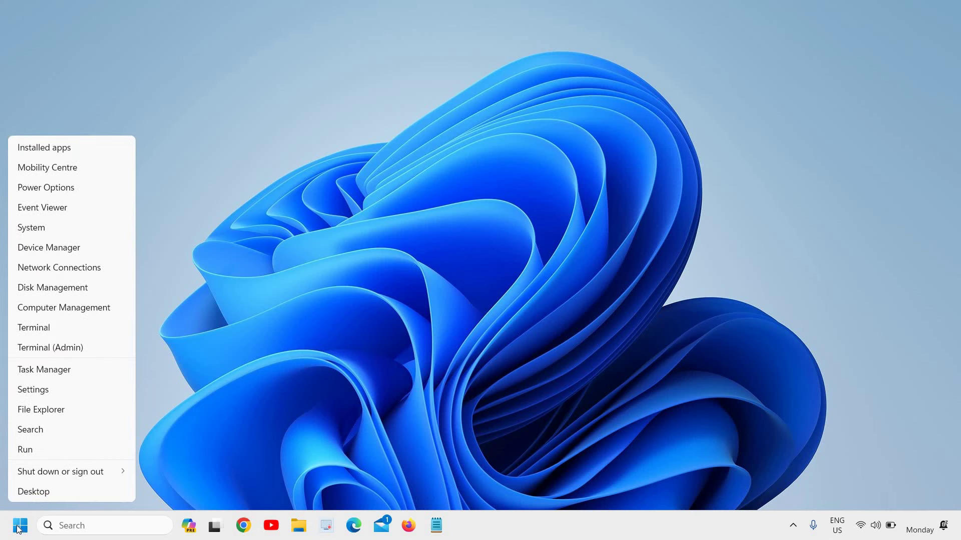
pyautogui.click(64, 368)
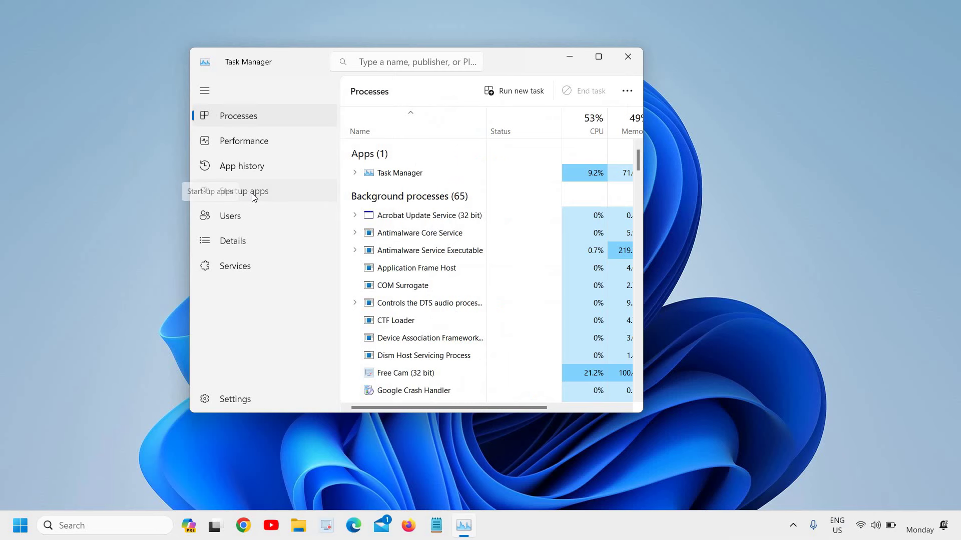
pyautogui.click(255, 187)
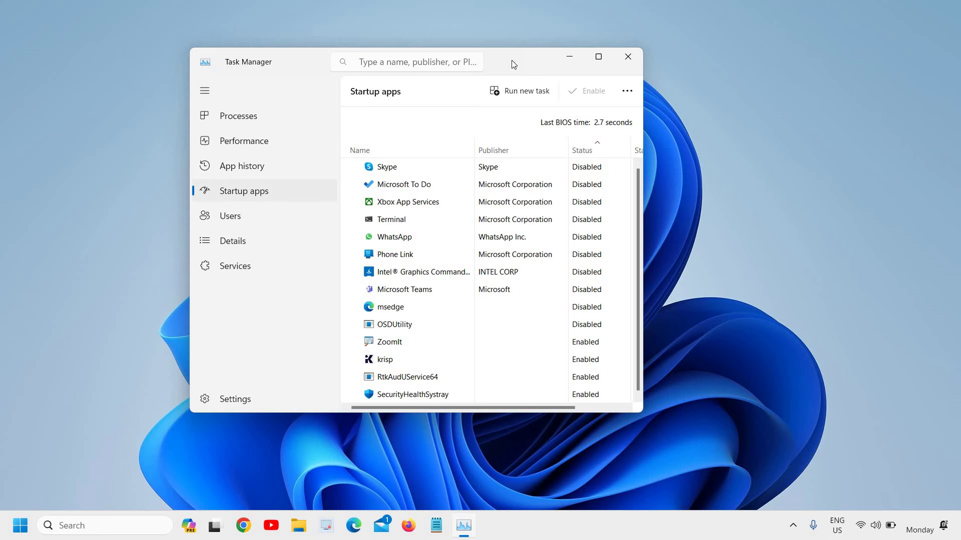
pyautogui.click(598, 57)
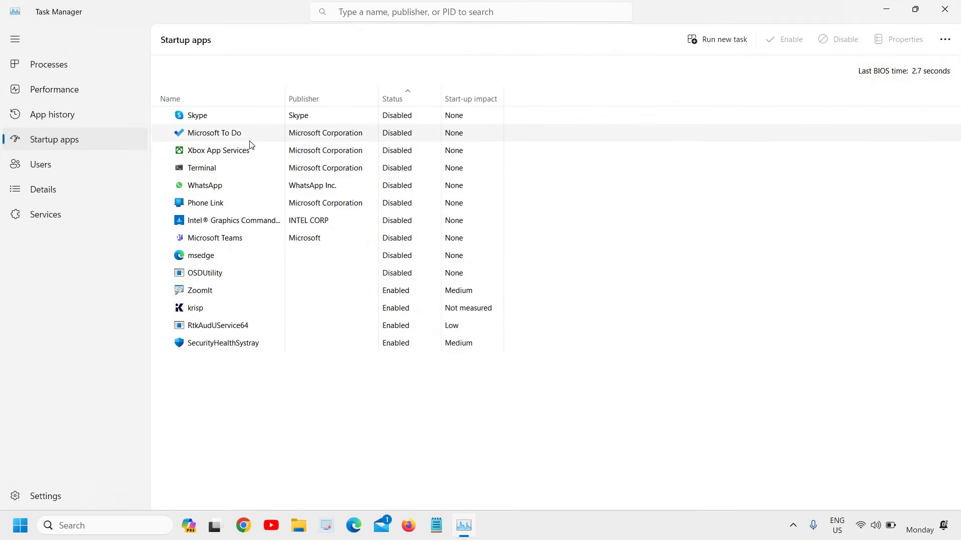
# - Review the startup apps, check the available options for ZoomIt without changing its status, and close Task Manager
pyautogui.click(195, 239)
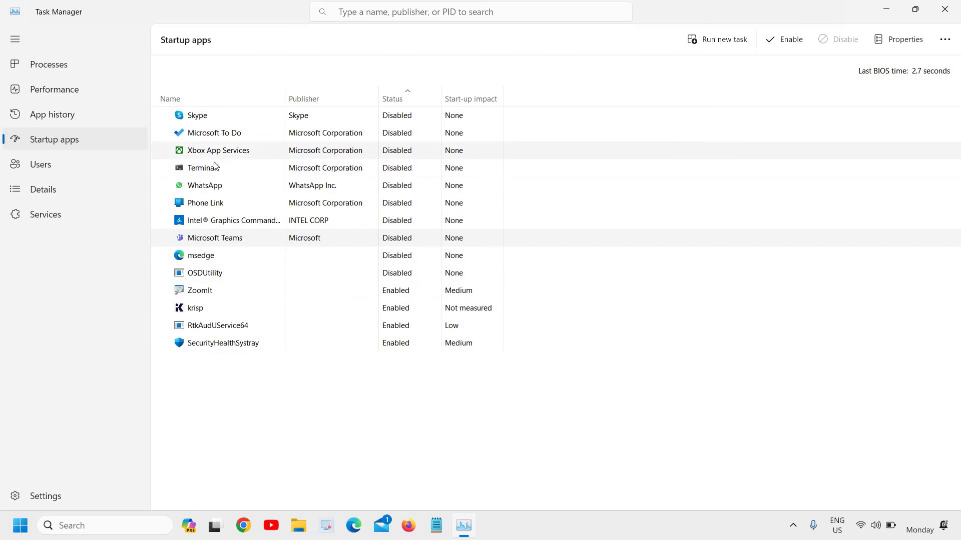
pyautogui.rightClick(200, 296)
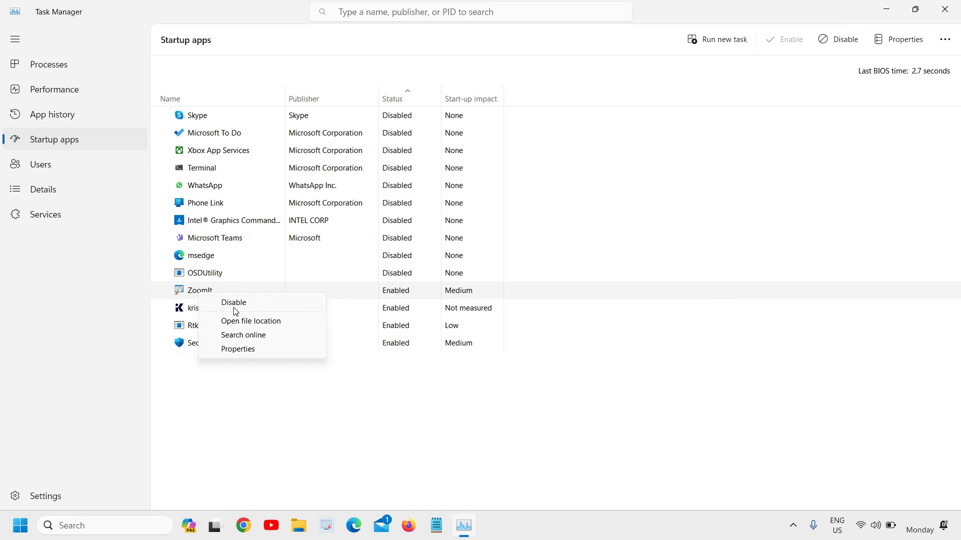
pyautogui.click(220, 237)
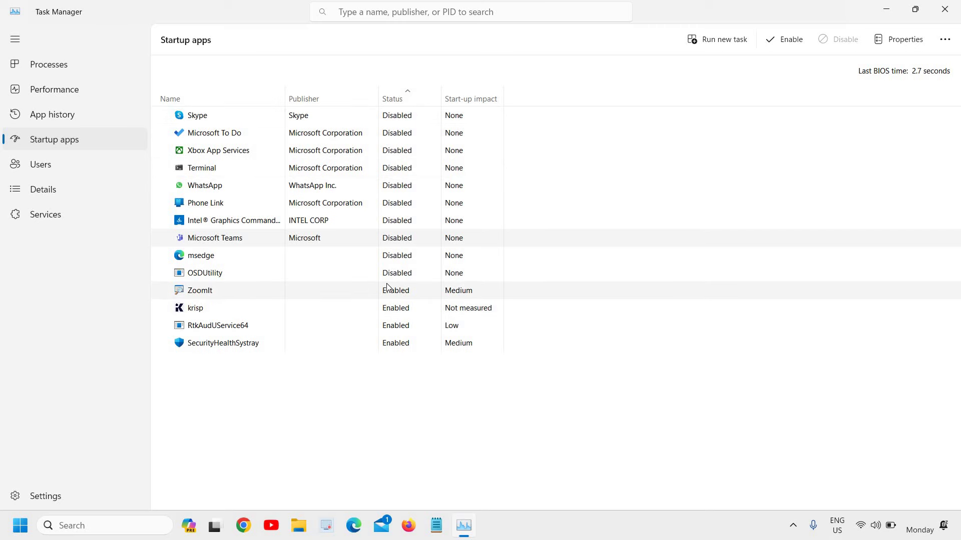
pyautogui.hotkey('alt', 'F4')
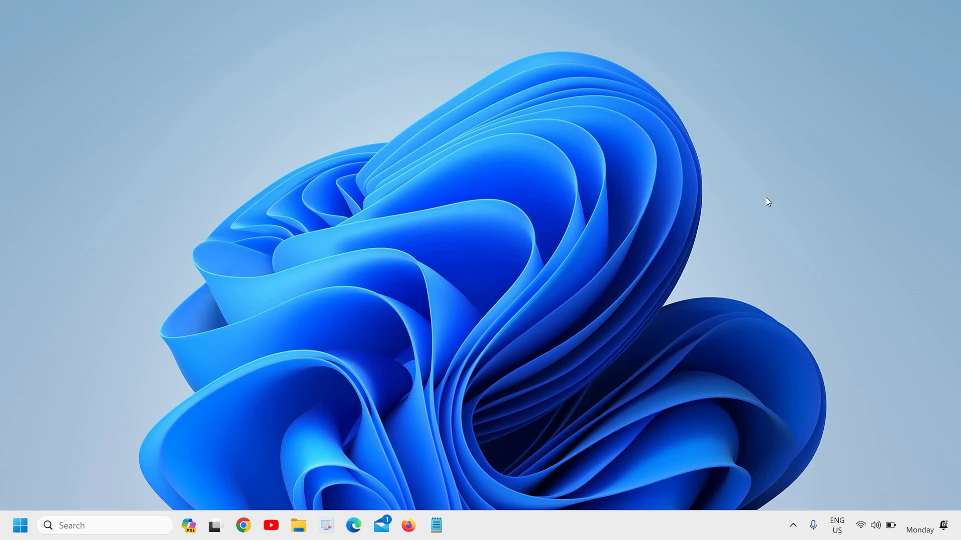
# - Open Windows Security from the hidden system tray icons, start a quick virus scan, and minimise the window
pyautogui.click(795, 528)
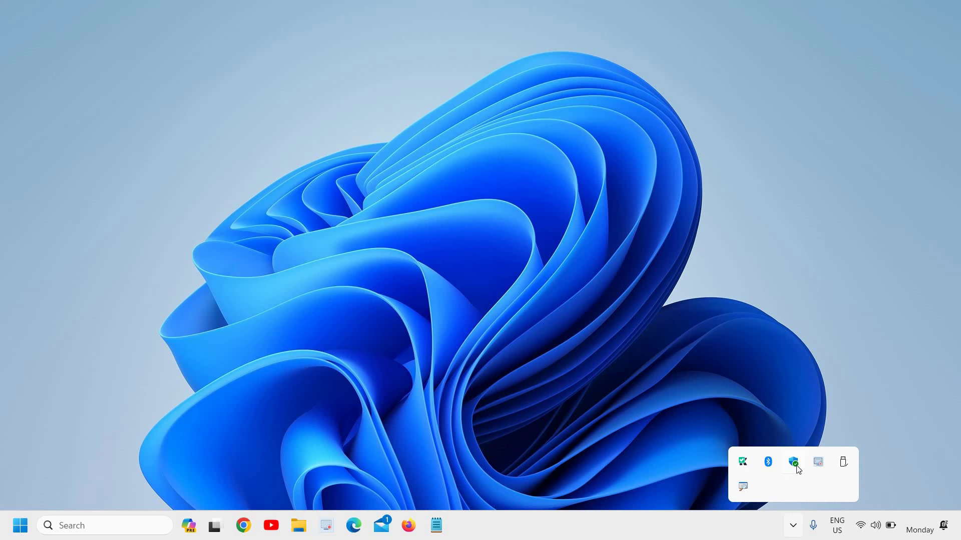
pyautogui.click(794, 525)
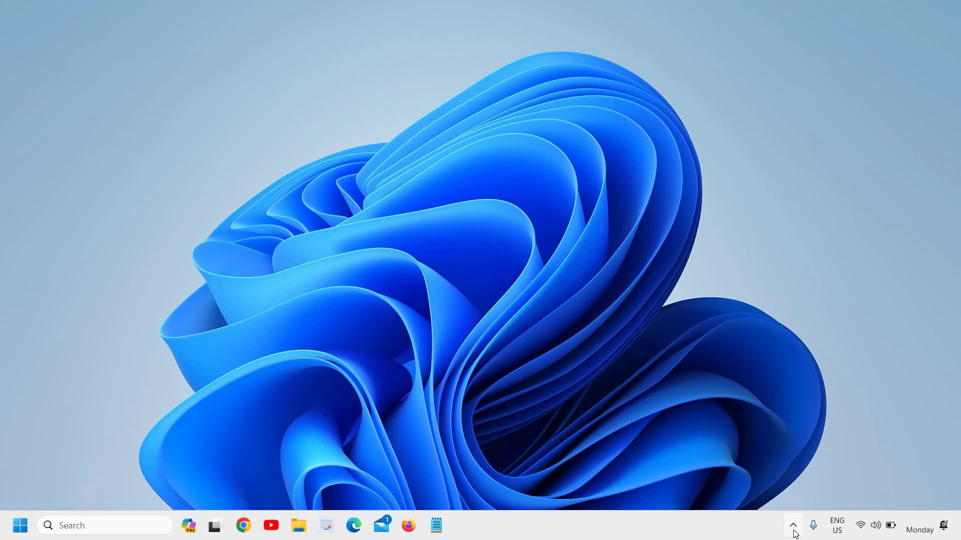
pyautogui.click(794, 527)
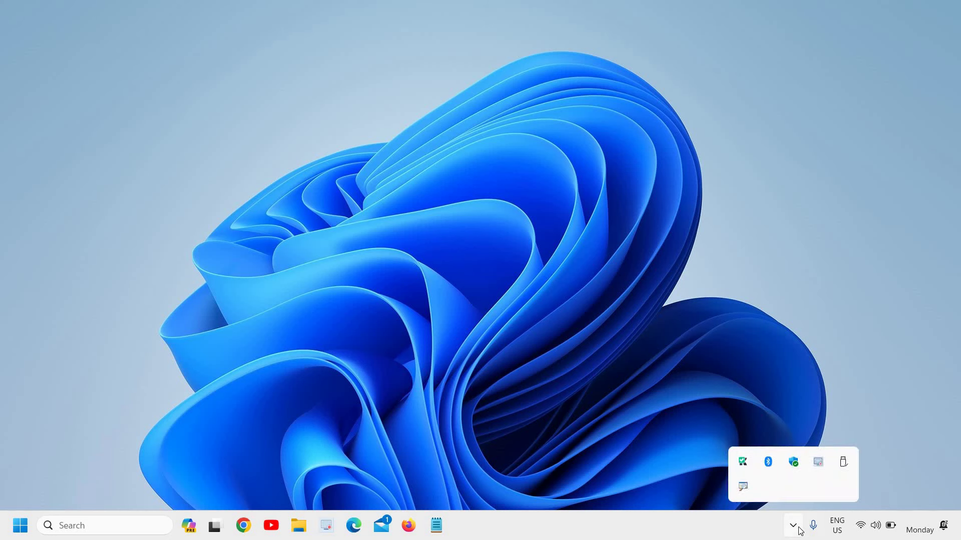
pyautogui.click(794, 465)
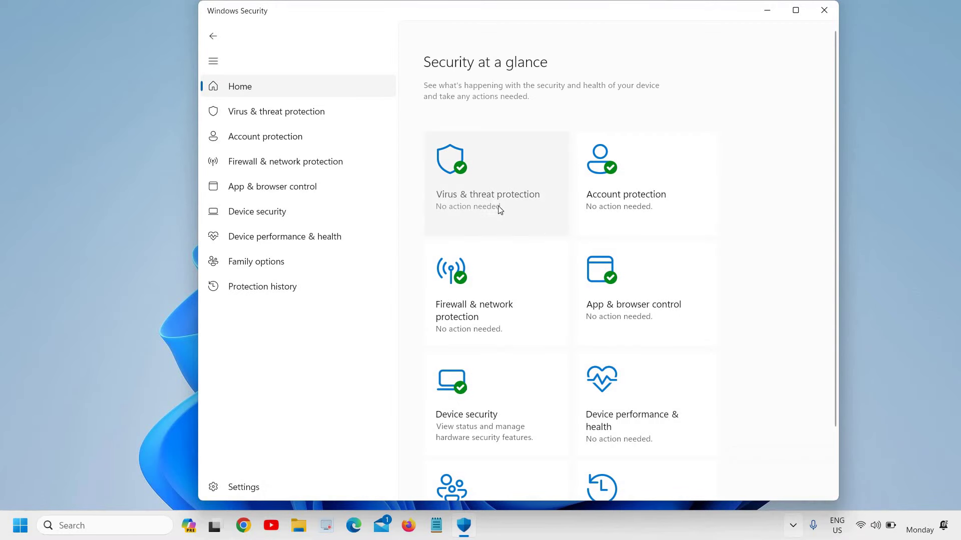
pyautogui.click(485, 197)
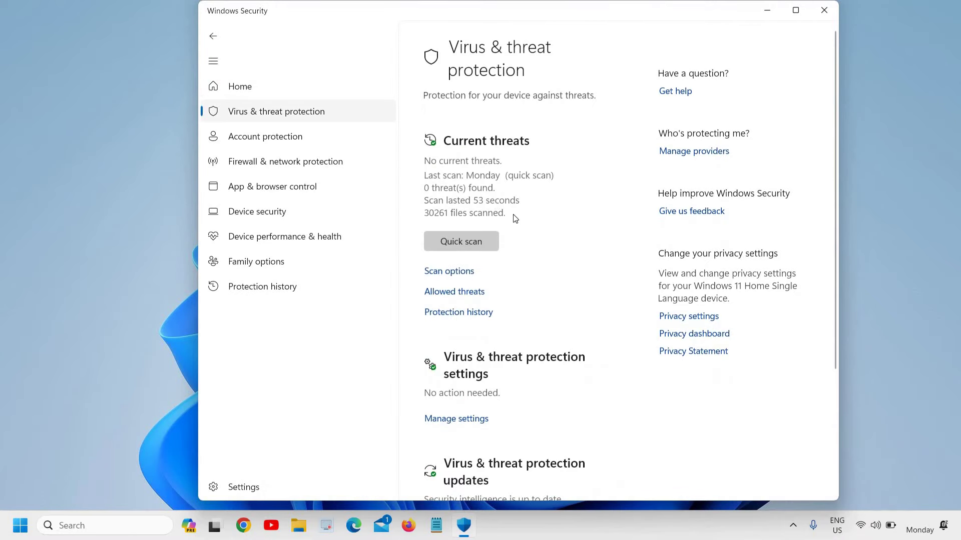
pyautogui.click(471, 242)
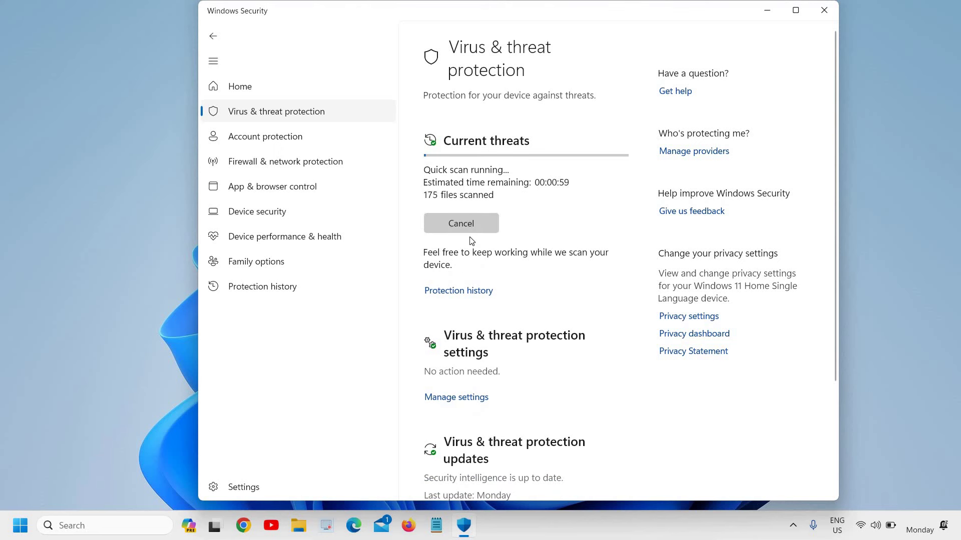
pyautogui.click(767, 10)
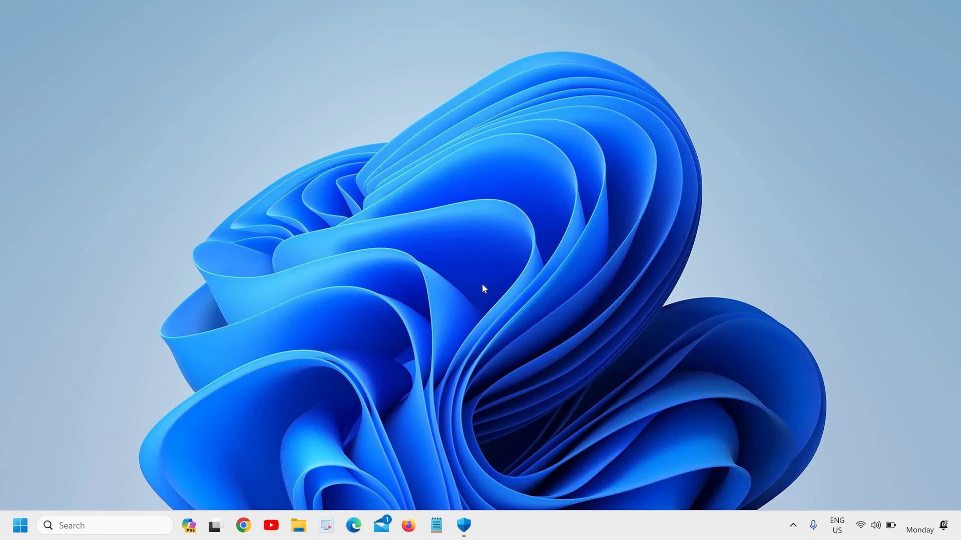
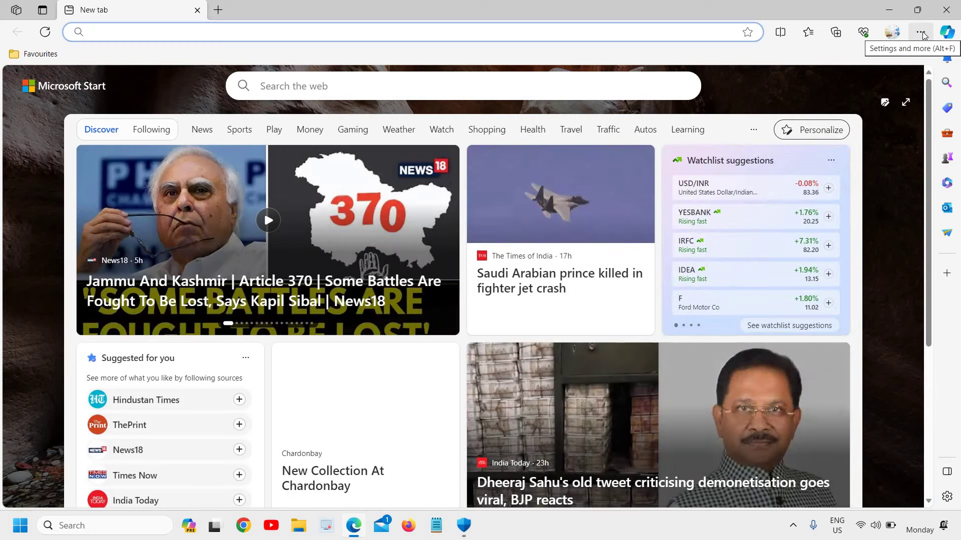
# - Restore the Microsoft Edge settings to their default values and close the browser
pyautogui.click(922, 34)
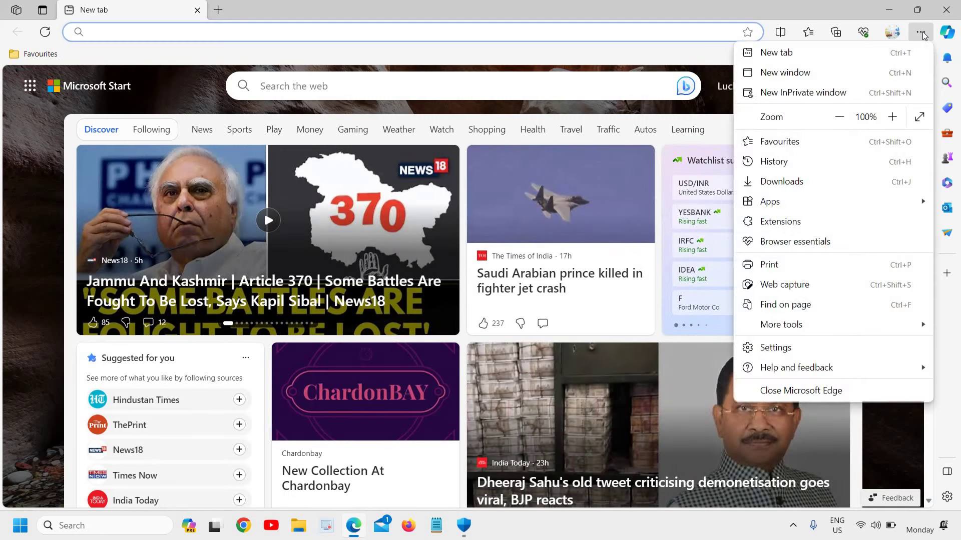
pyautogui.click(772, 351)
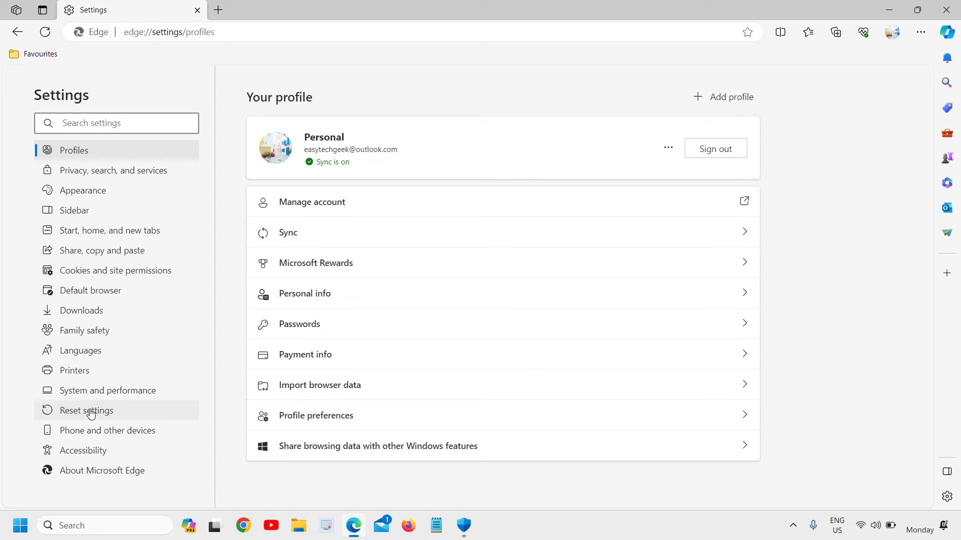
pyautogui.click(91, 414)
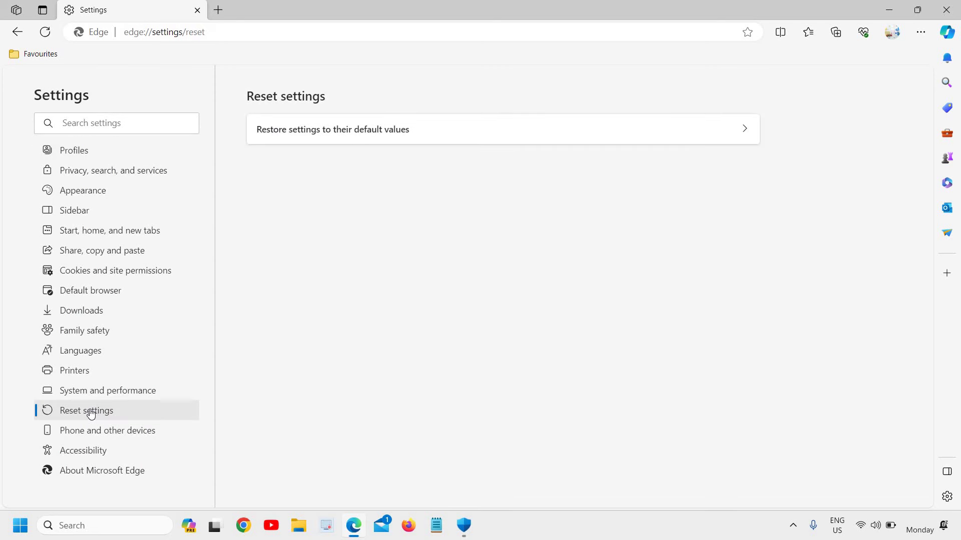
pyautogui.click(338, 136)
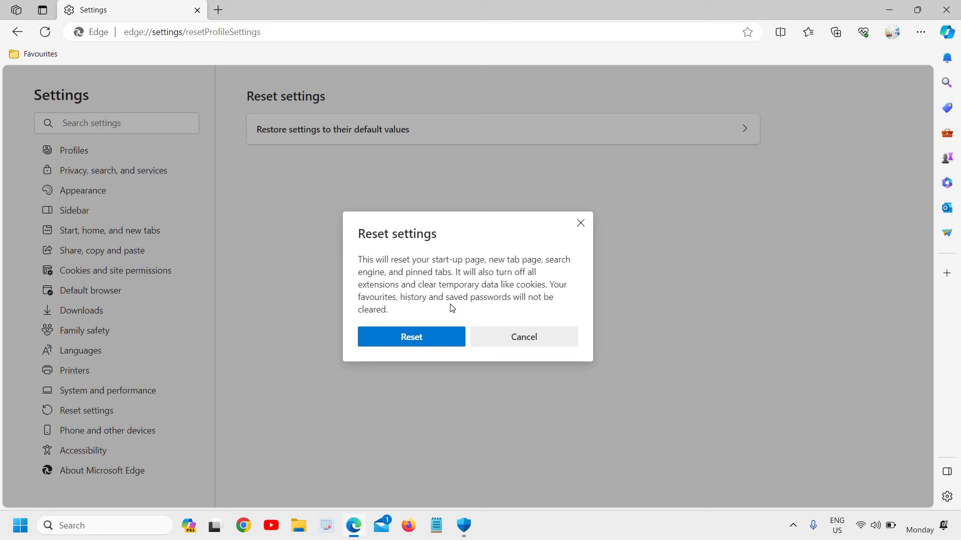
pyautogui.click(407, 340)
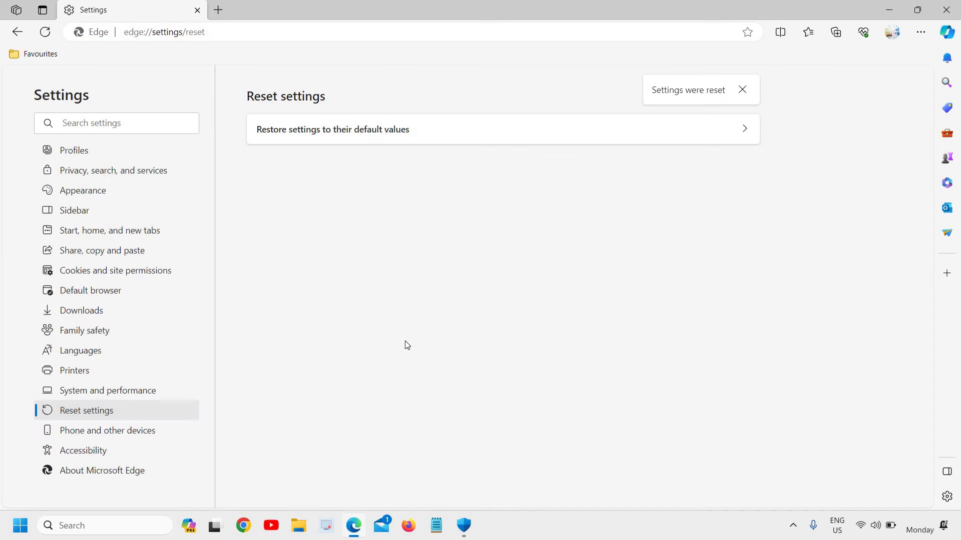
pyautogui.click(950, 17)
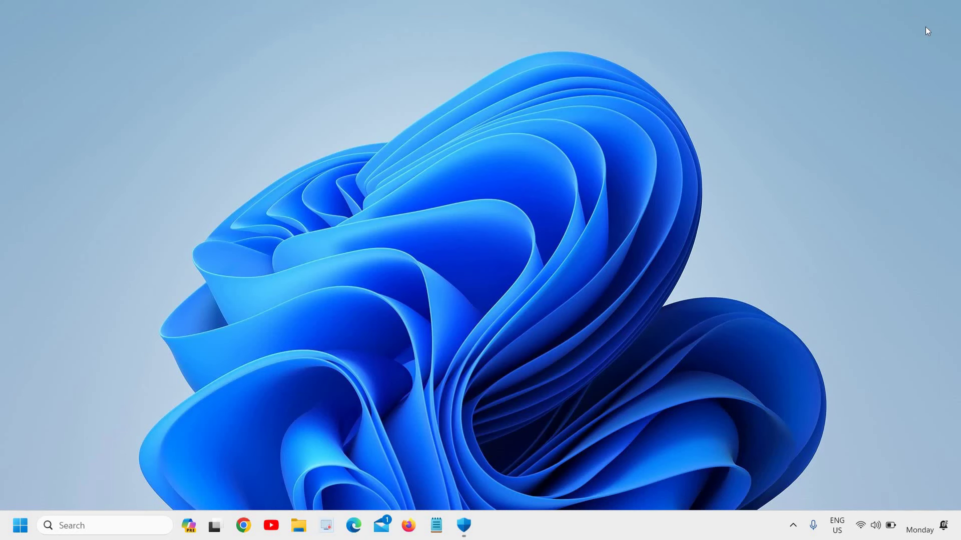
# - Open the Windows Update settings, check for updates, and close Settings
pyautogui.rightClick(20, 525)
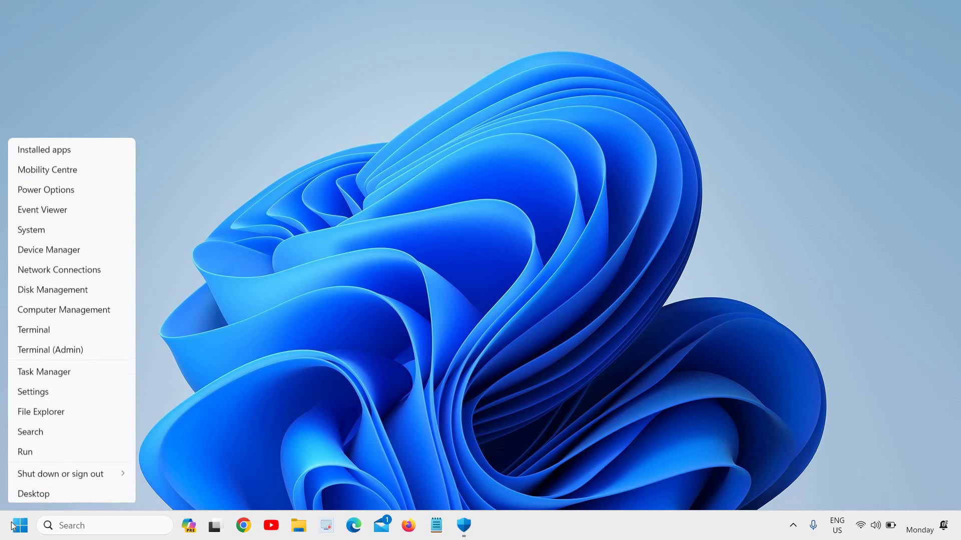
pyautogui.click(58, 389)
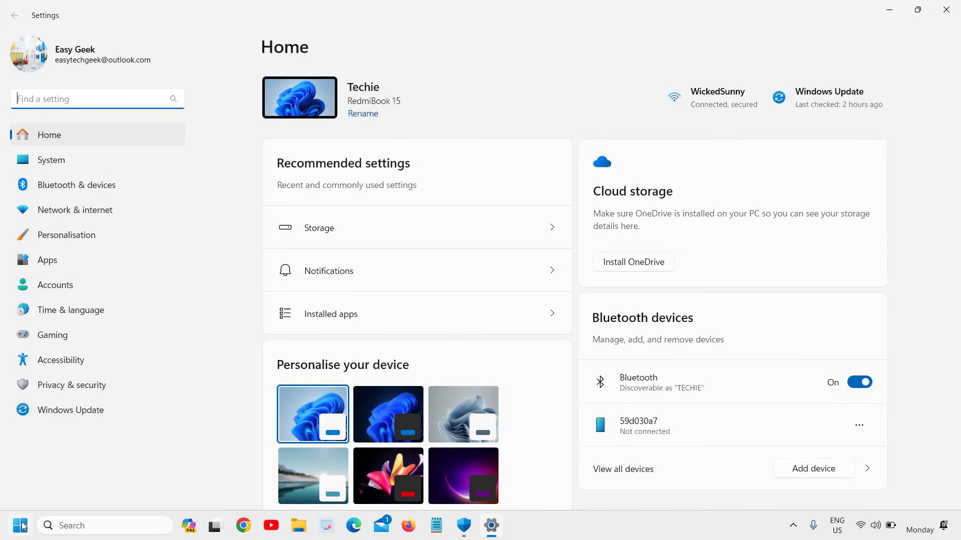
pyautogui.click(77, 413)
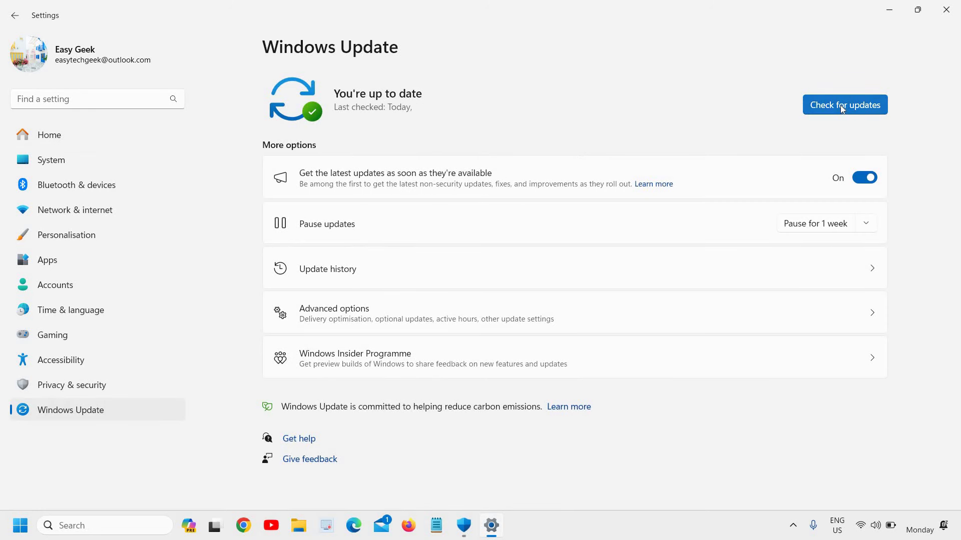
pyautogui.click(840, 106)
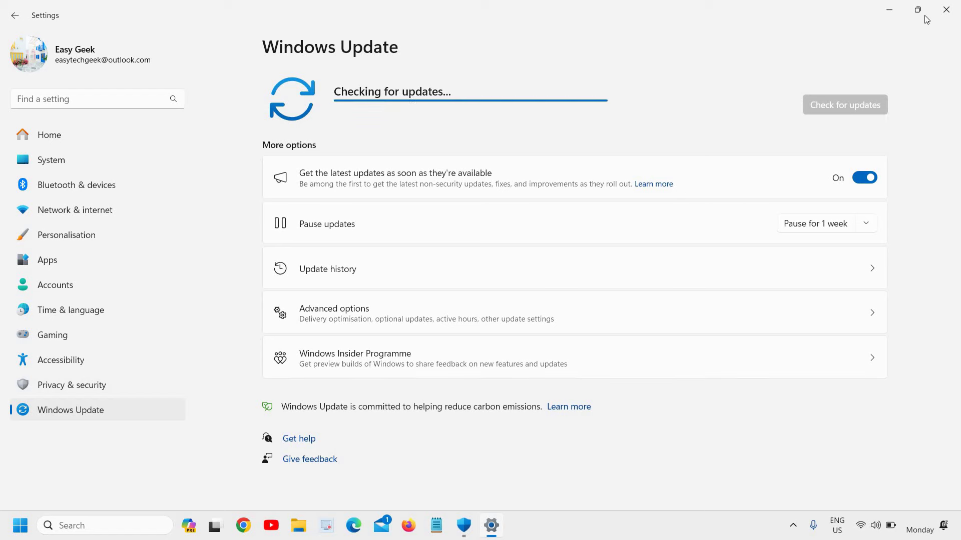
pyautogui.click(945, 11)
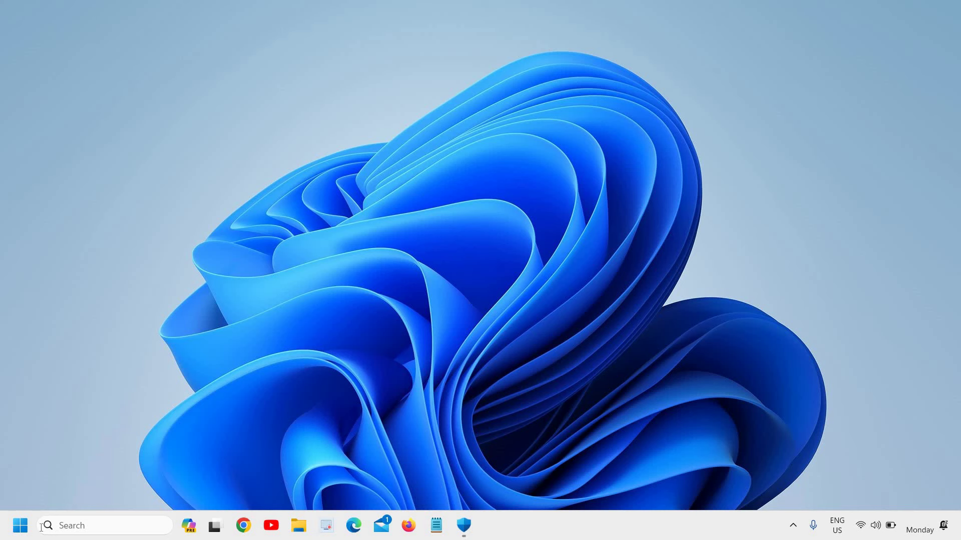
# - Search Windows for "cmd" and open Command Prompt as administrator, approving the elevation
pyautogui.click(74, 527)
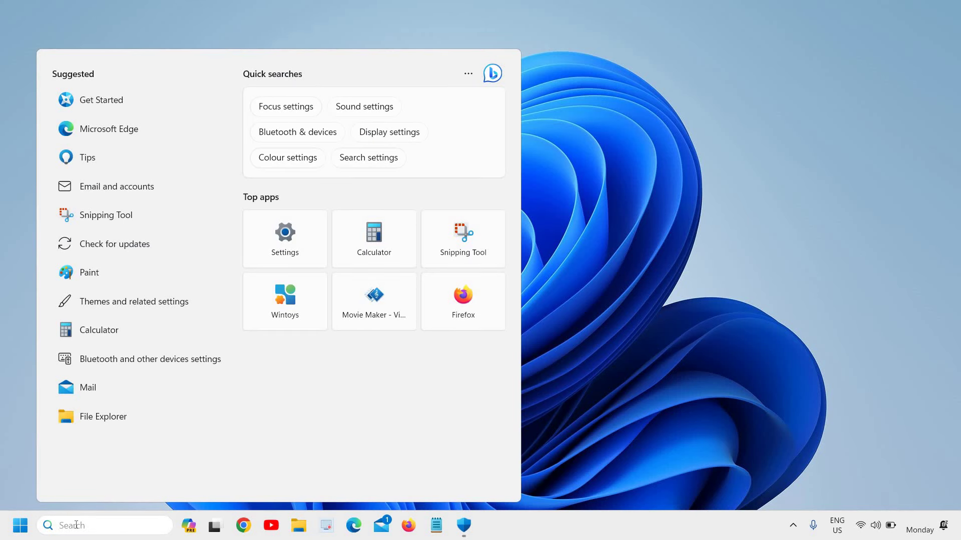
pyautogui.write('cmd')
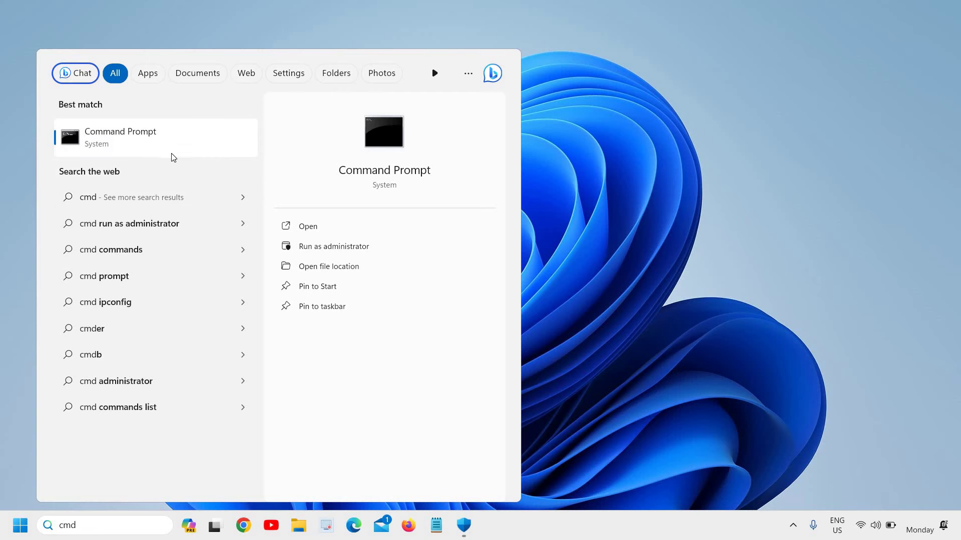
pyautogui.click(333, 247)
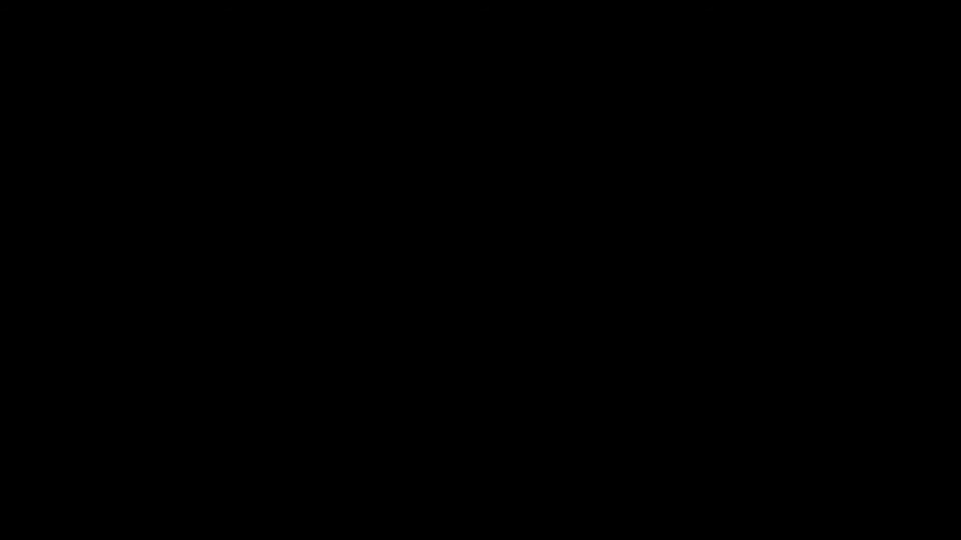
pyautogui.click(404, 364)
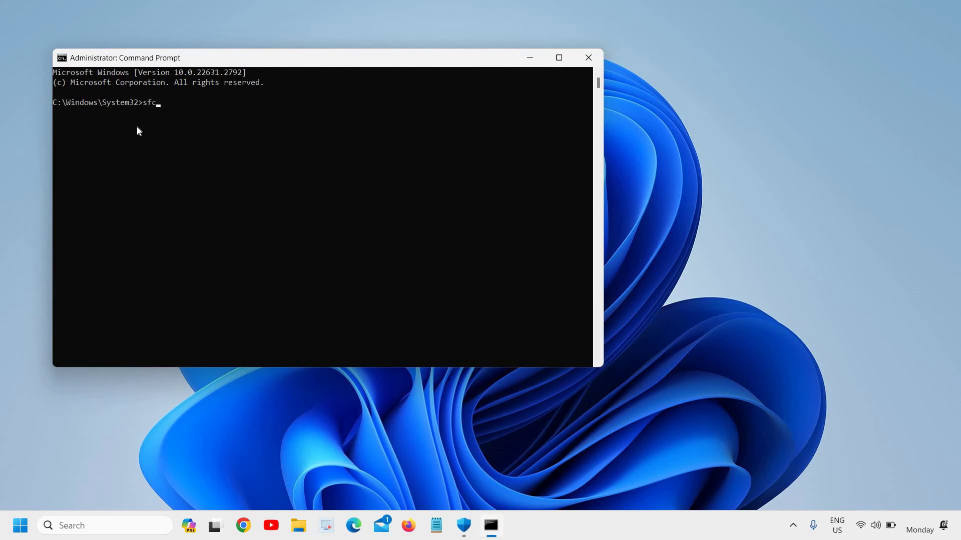
# - Run the system file check with sfc /scannow and close Command Prompt
pyautogui.write('sfc /scannow')
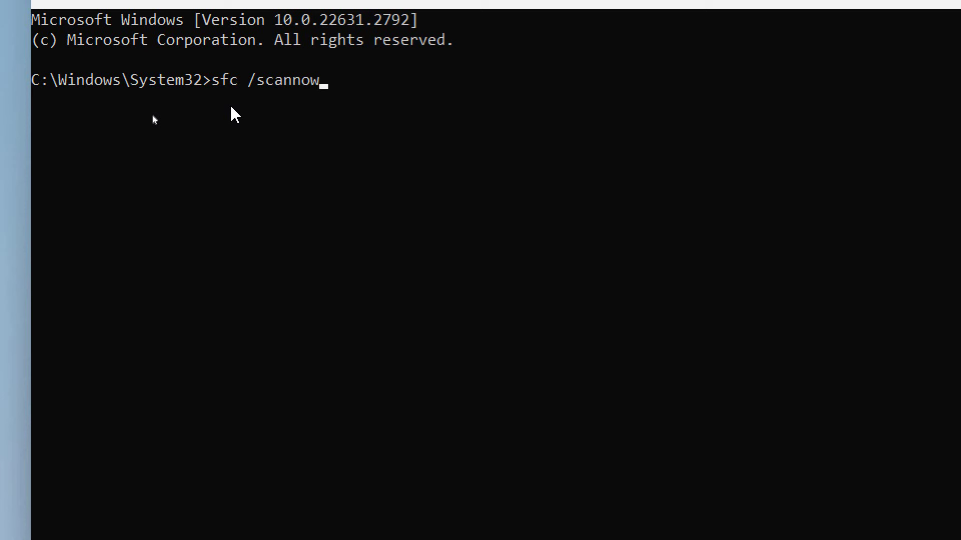
pyautogui.press('Return')
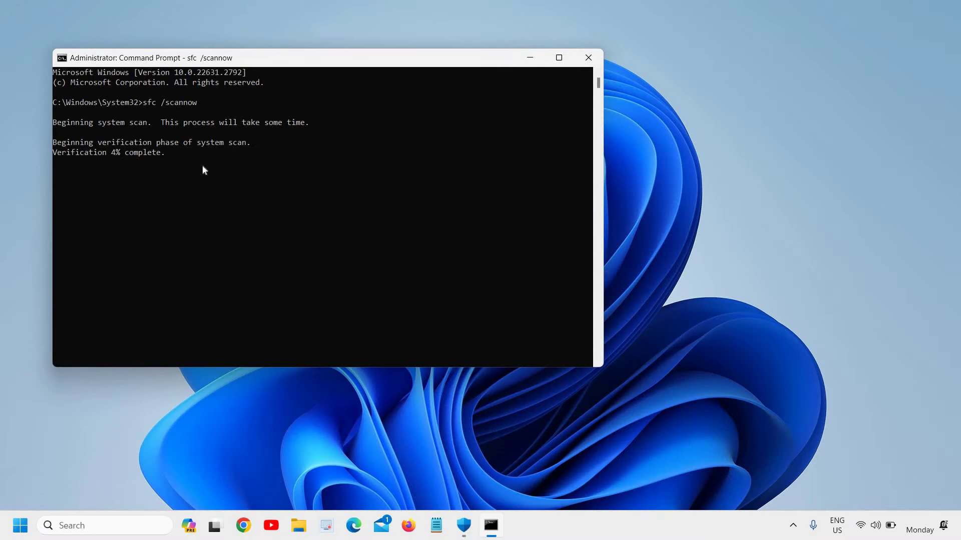
pyautogui.click(587, 59)
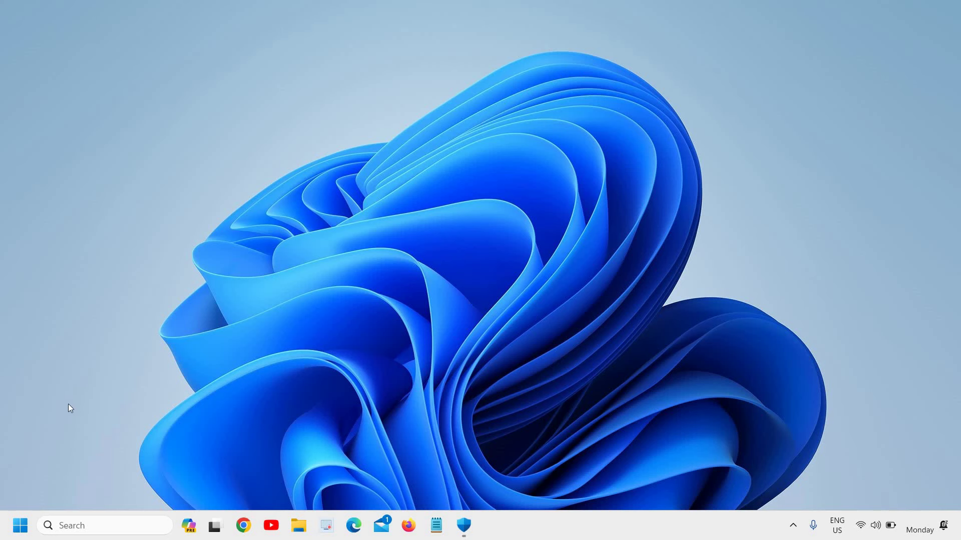
# - Launch Disk Clean-up by running cleanmgr from the Run dialog
pyautogui.rightClick(21, 528)
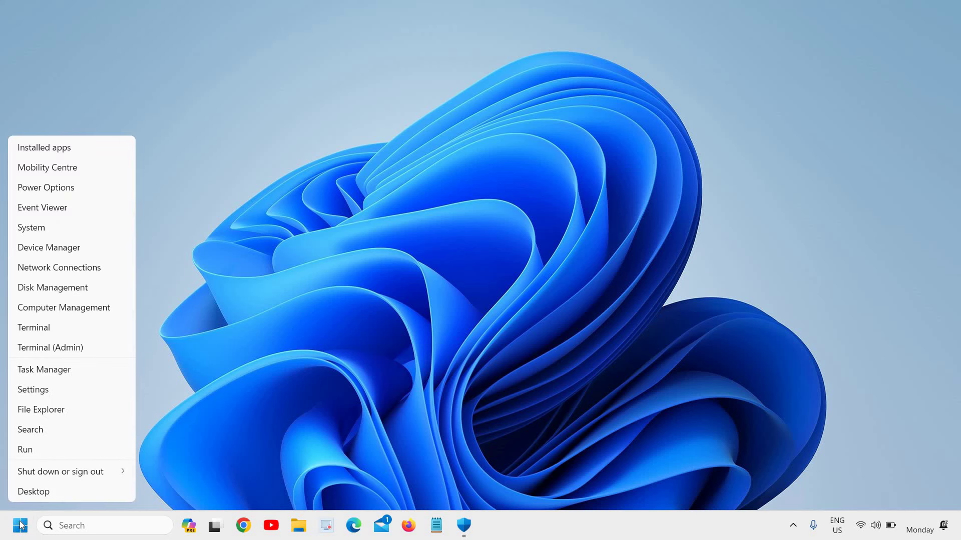
pyautogui.click(40, 453)
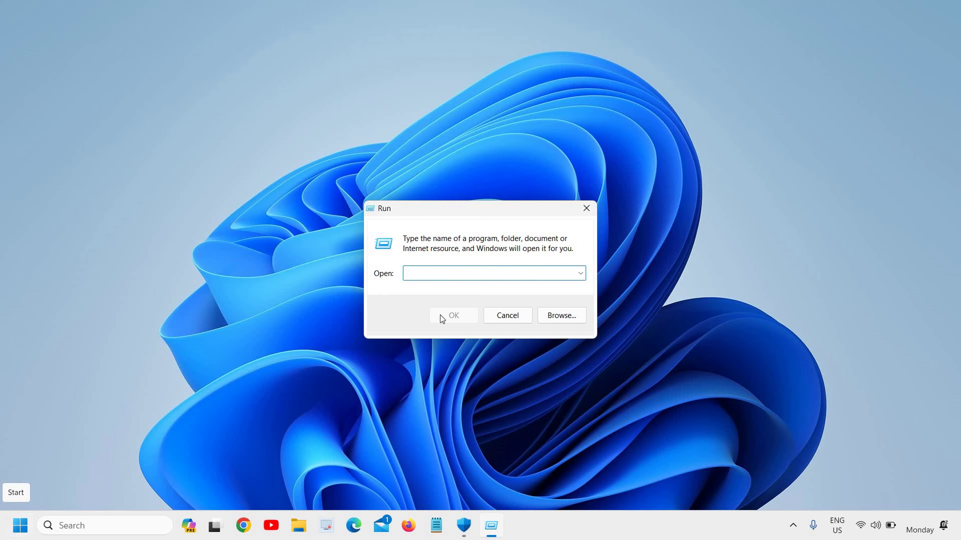
pyautogui.write('clea')
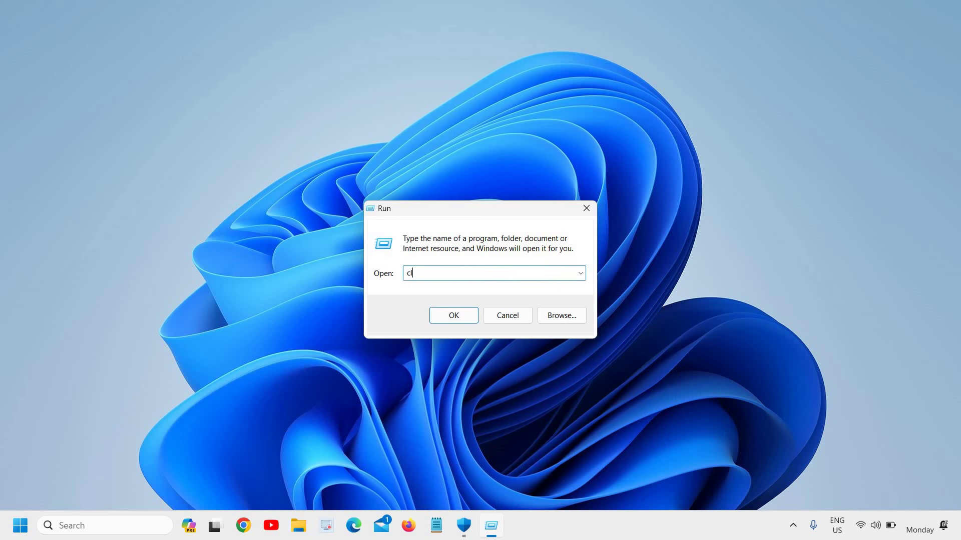
pyautogui.write('nmgr')
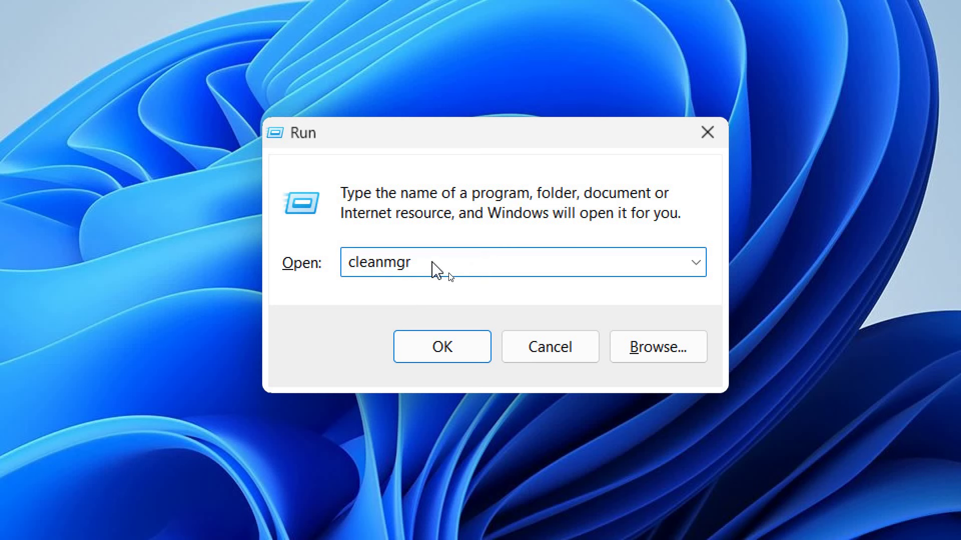
pyautogui.click(426, 348)
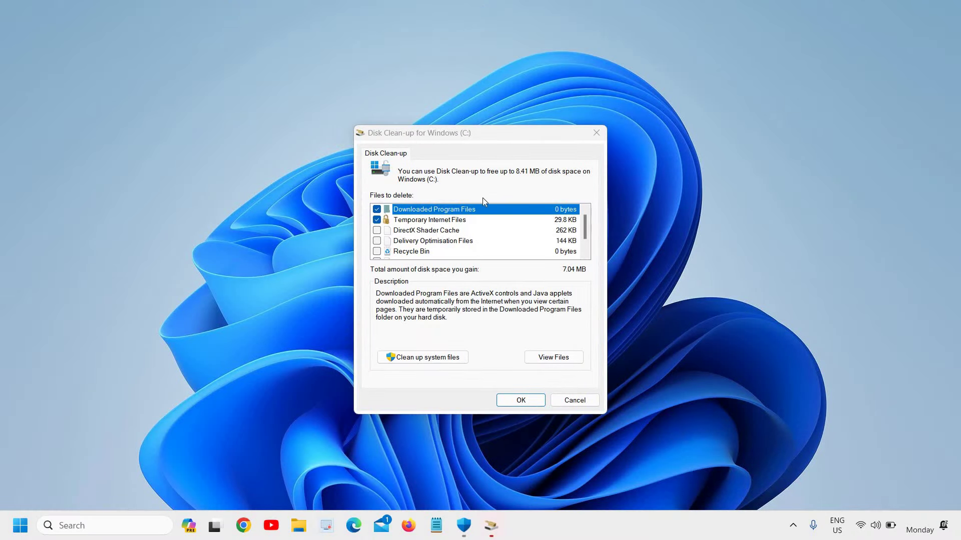
# - Add DirectX Shader Cache, Delivery Optimisation Files, Recycle Bin and Temporary files to the clean-up selection for drive C:, and delete the selected files permanently
pyautogui.click(376, 230)
pyautogui.click(376, 241)
pyautogui.click(376, 251)
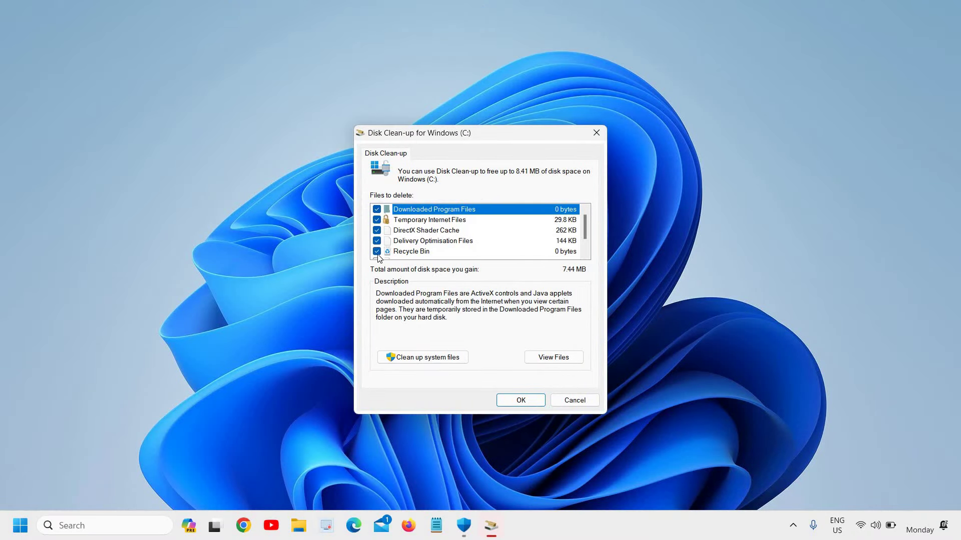
pyautogui.scroll(-1, 379, 253)
pyautogui.click(377, 241)
pyautogui.scroll(1, 446, 259)
pyautogui.scroll(-1, 587, 249)
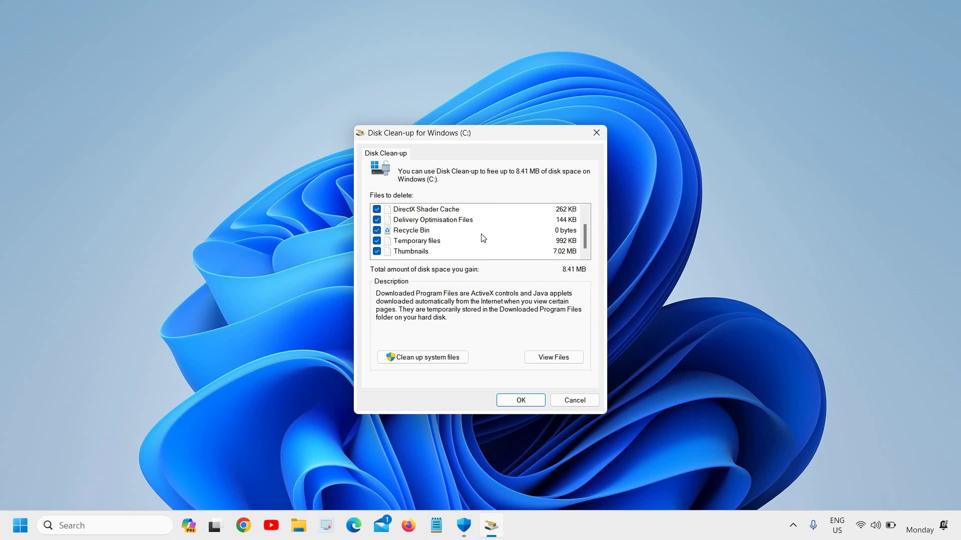
pyautogui.scroll(1, 452, 243)
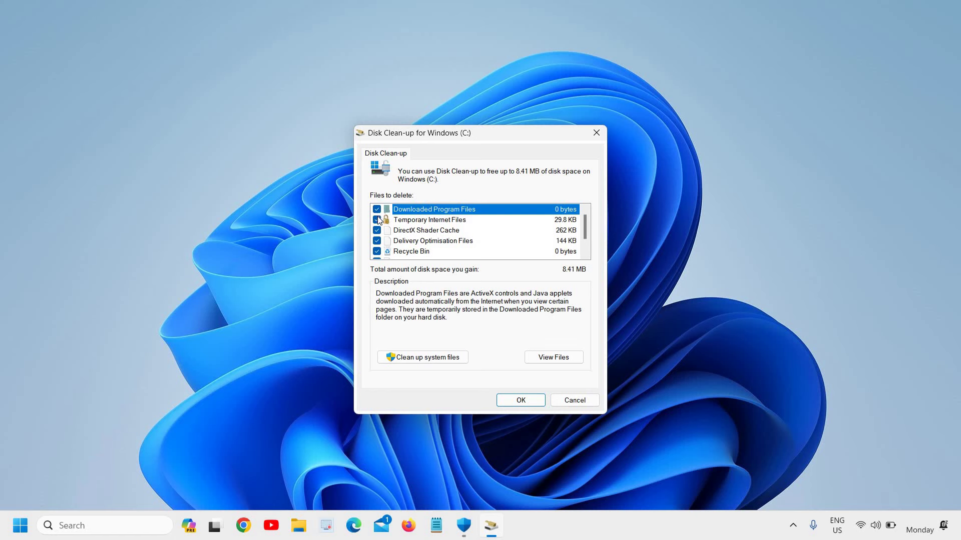
pyautogui.scroll(-1, 381, 223)
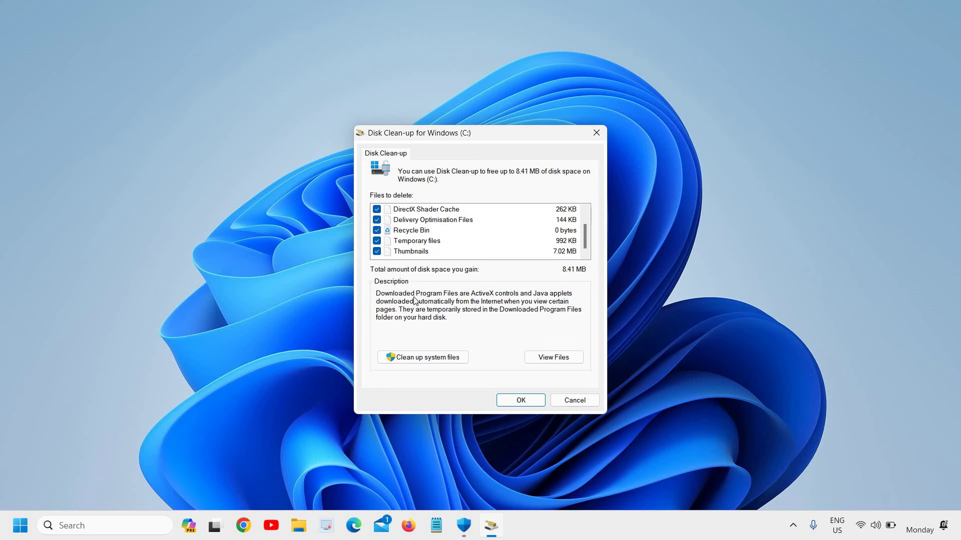
pyautogui.click(520, 401)
pyautogui.click(512, 273)
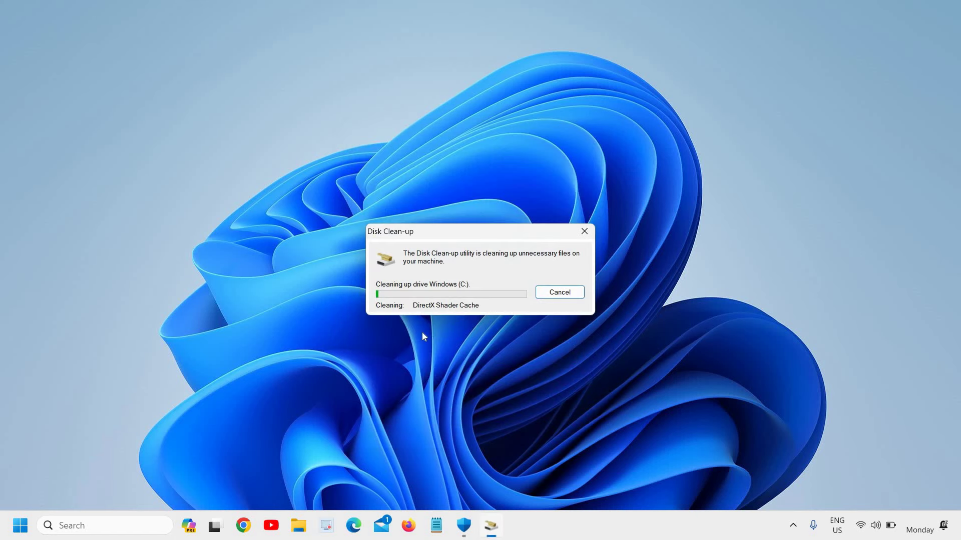